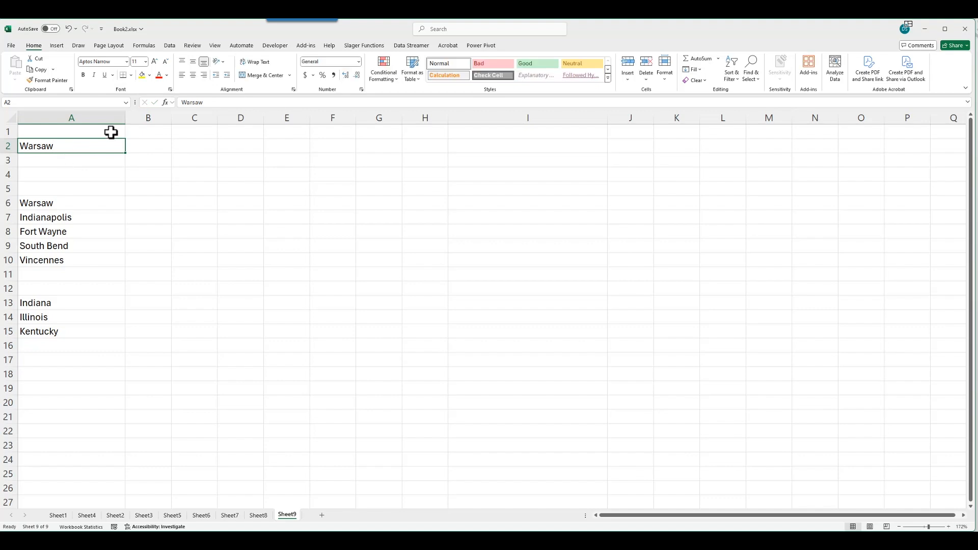
# Convert Warsaw in cell A2 to the Geography data type and widen the Data Selector pane
pyautogui.click(171, 47)
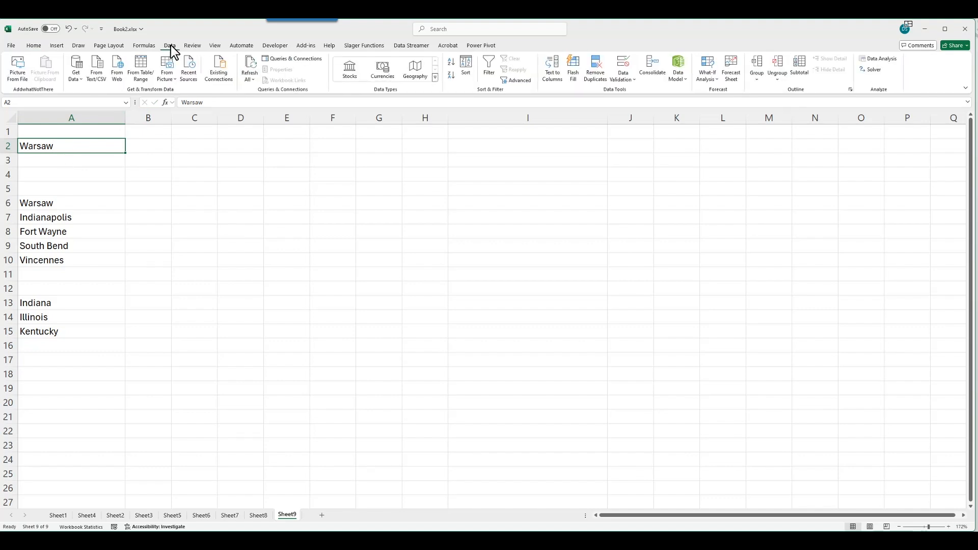
pyautogui.click(409, 72)
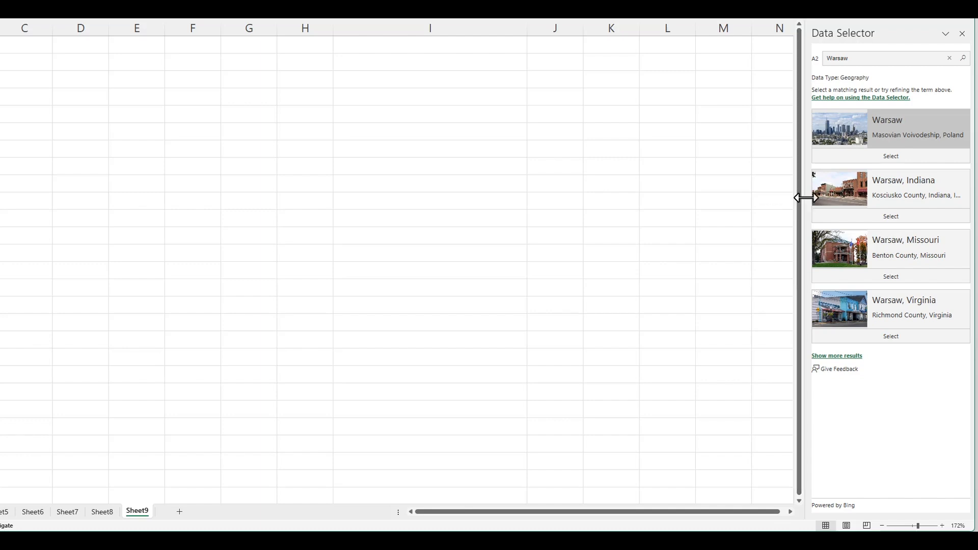
pyautogui.moveTo(799, 197); pyautogui.dragTo(716, 202)
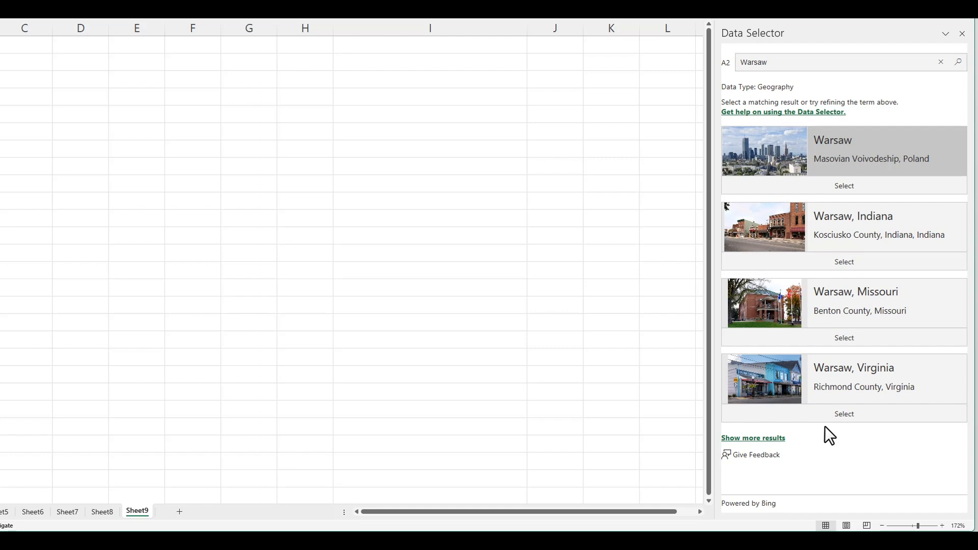
pyautogui.press('ctrl+alt+KP_Add')
pyautogui.hotkey('ctrl', 'alt', '-')
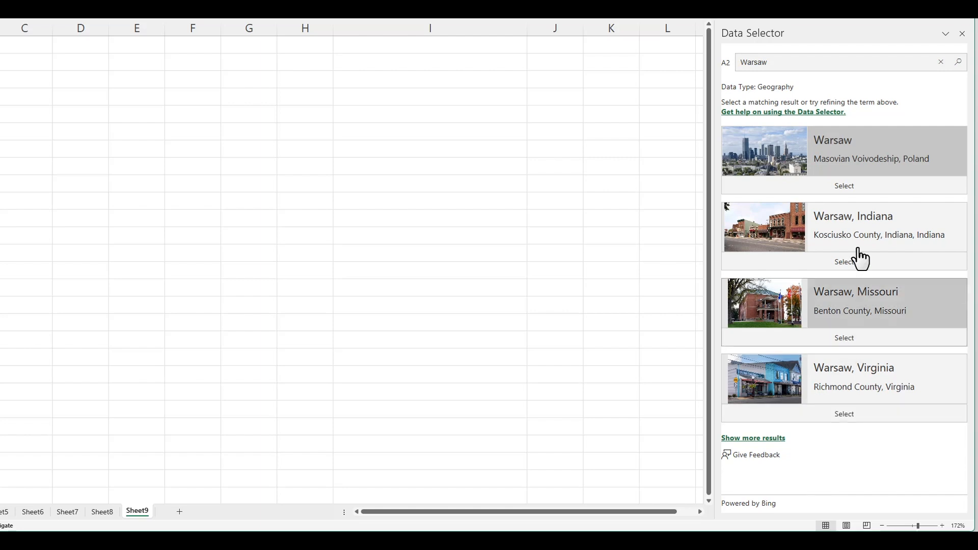
# Examine the details of the Warsaw, Masovian Voivodeship, Poland candidate and return to the list of matches
pyautogui.click(856, 157)
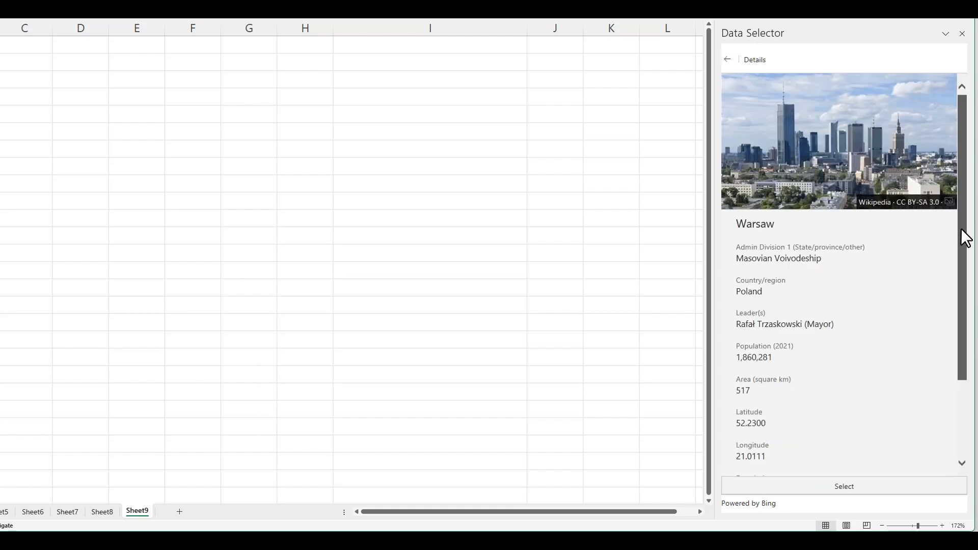
pyautogui.moveTo(961, 230); pyautogui.dragTo(961, 308)
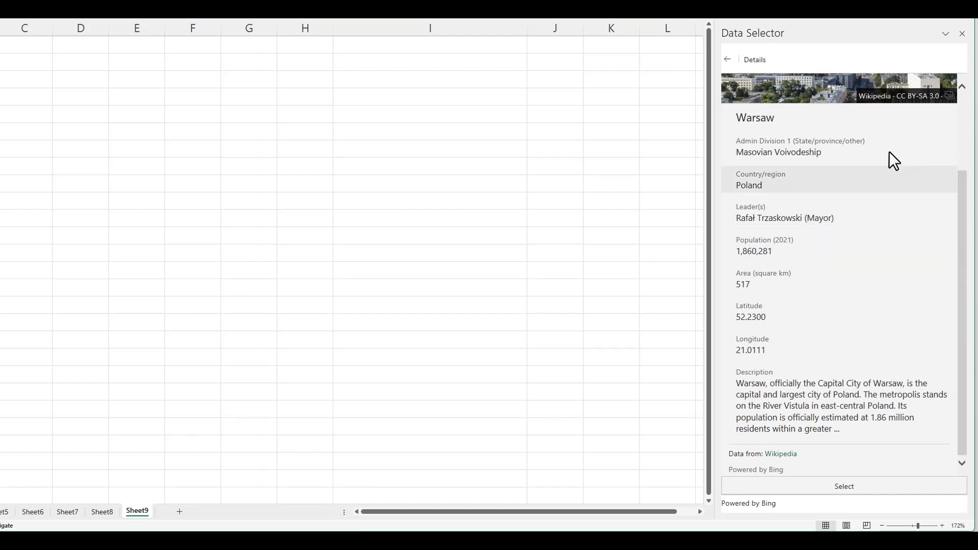
pyautogui.click(728, 60)
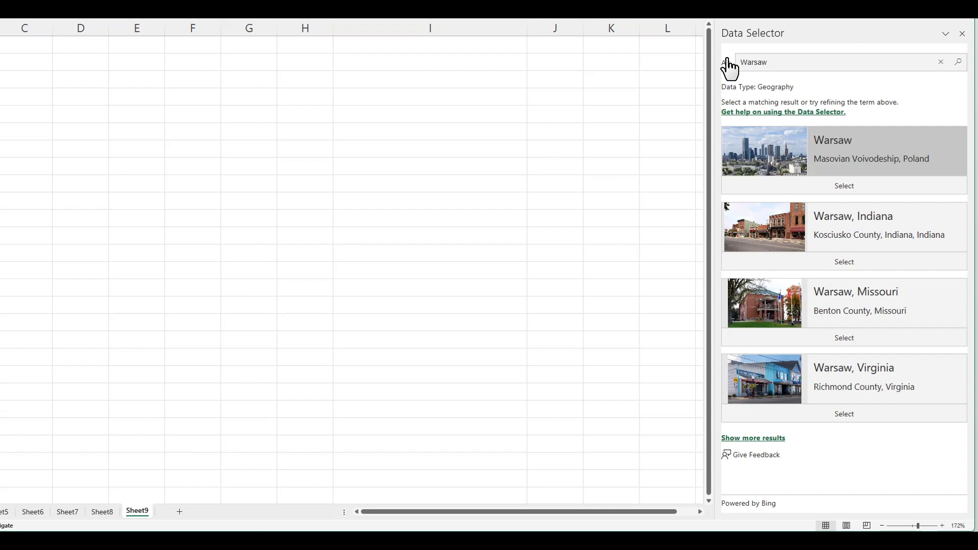
# Review the details of Warsaw, Indiana and choose it as the match for cell A2
pyautogui.click(822, 232)
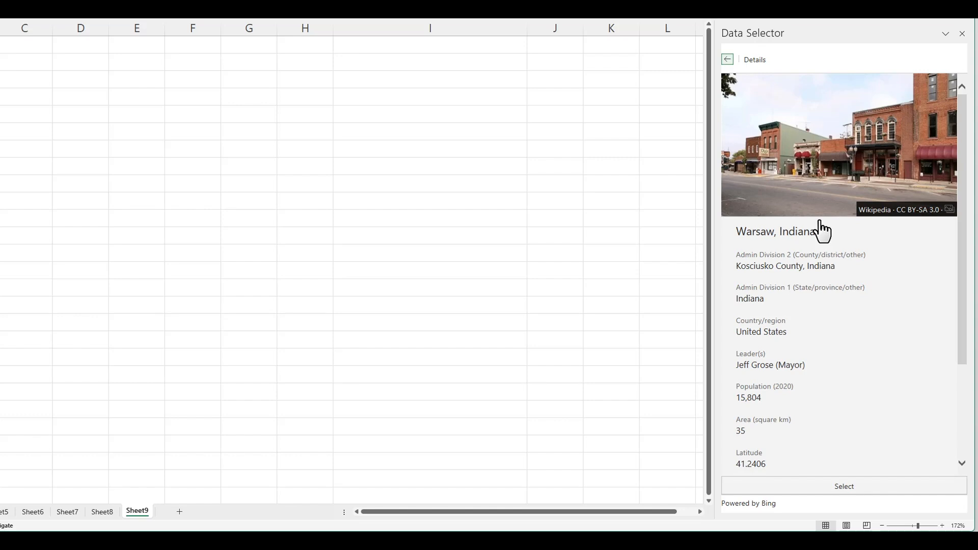
pyautogui.moveTo(955, 254); pyautogui.dragTo(955, 350)
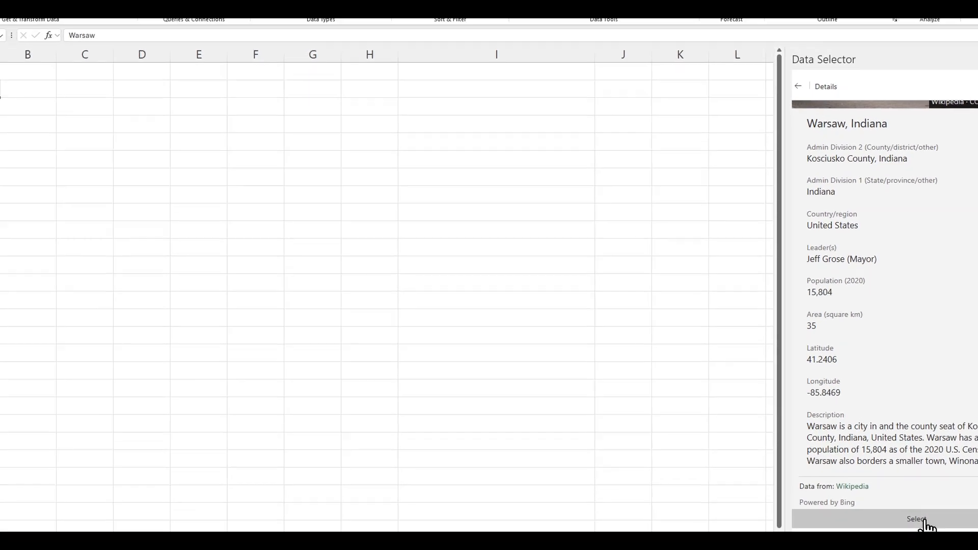
pyautogui.click(852, 489)
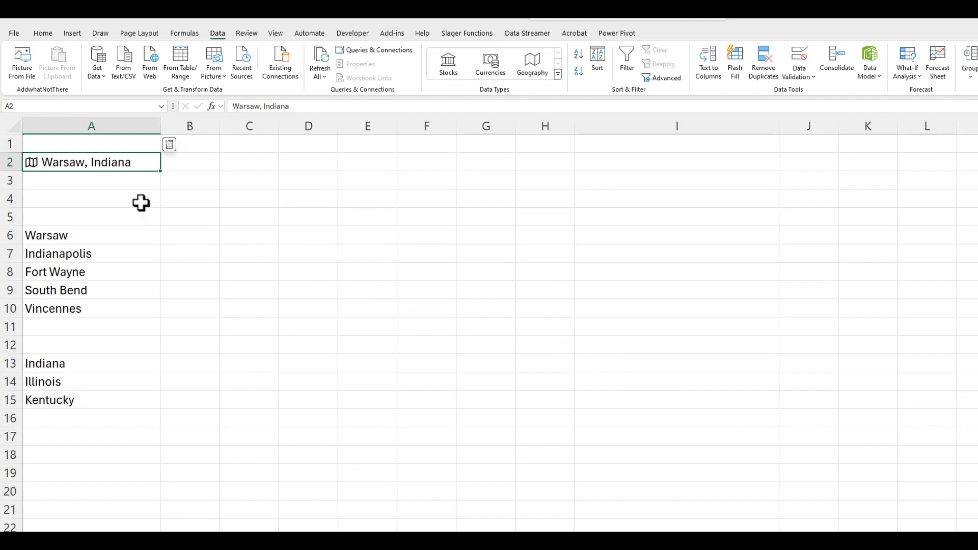
# Enter "Anderson, Indiana" in cell A3 and convert it to the Geography data type
pyautogui.click(112, 186)
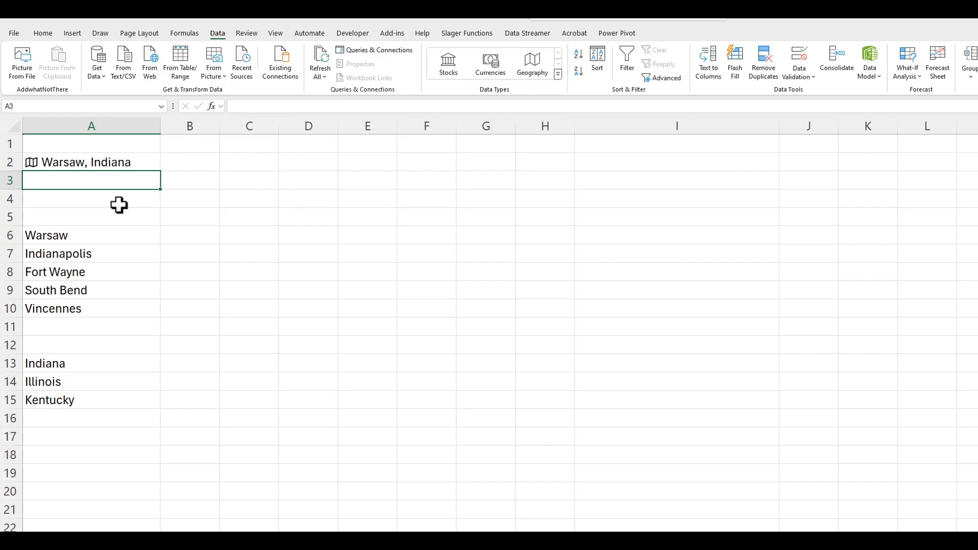
pyautogui.write('Ander')
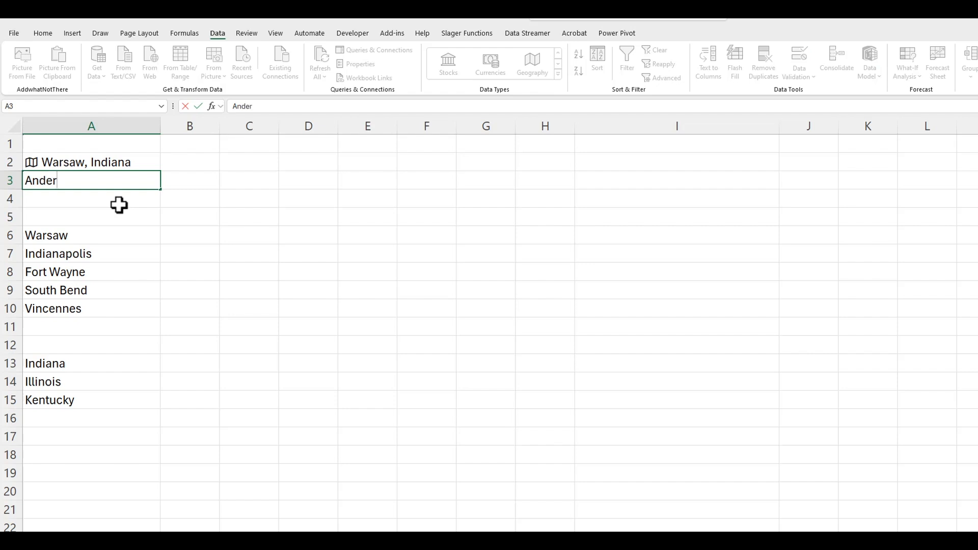
pyautogui.write('son, Indiana')
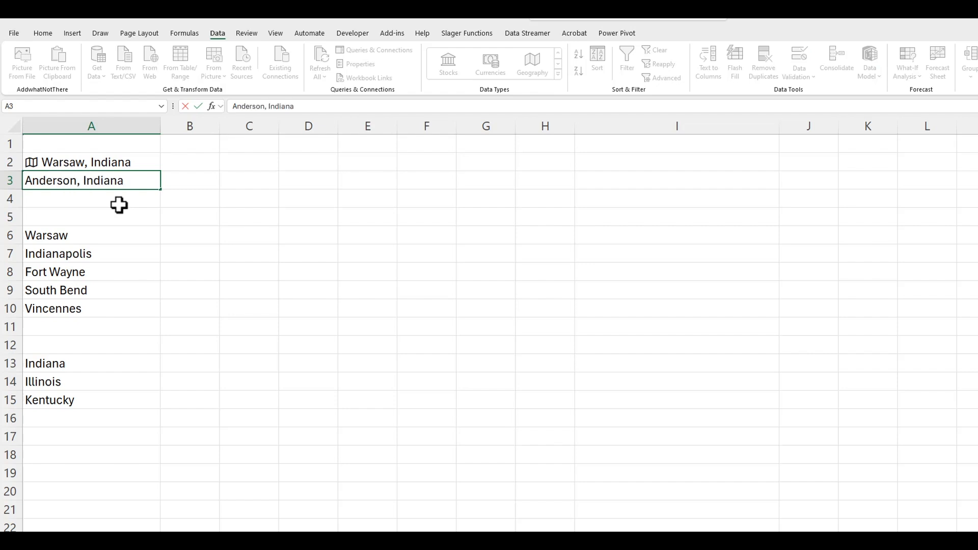
pyautogui.hotkey('ctrl', 'Return')
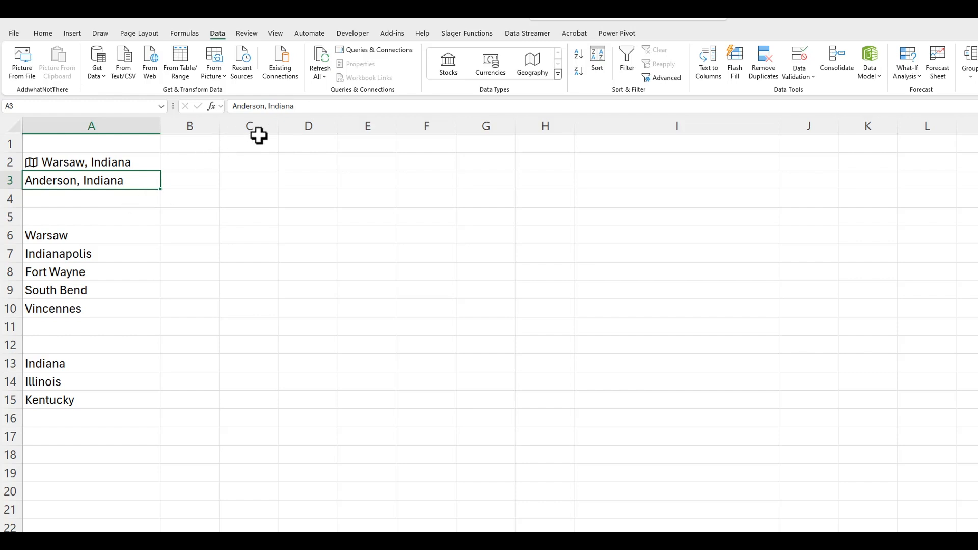
pyautogui.click(528, 70)
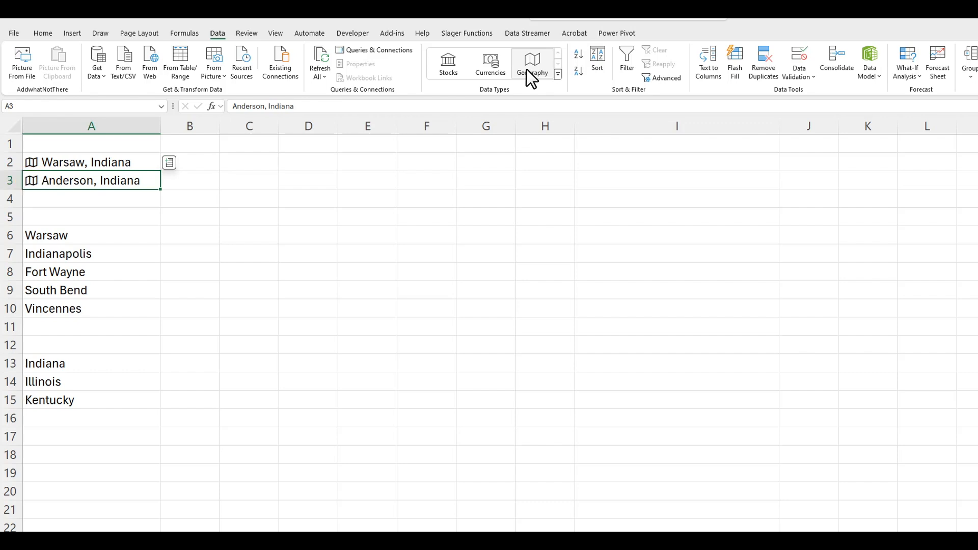
# Extract the Population and Area fields of Anderson, Indiana into the cells beside A3
pyautogui.click(169, 164)
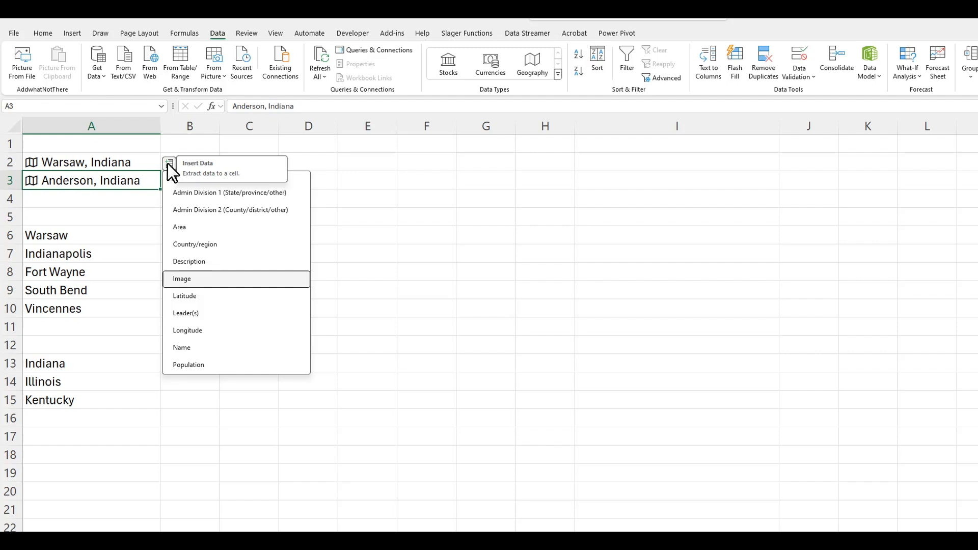
pyautogui.click(200, 364)
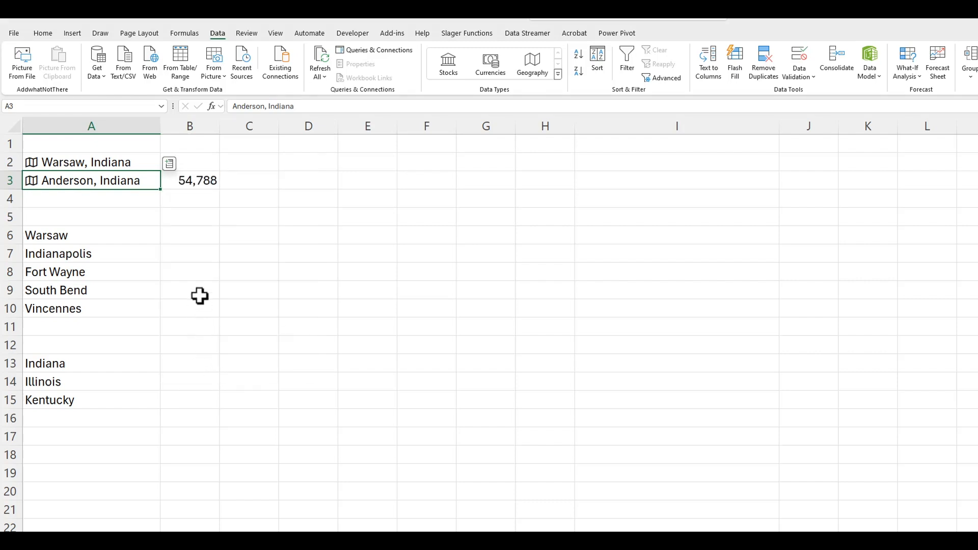
pyautogui.click(169, 163)
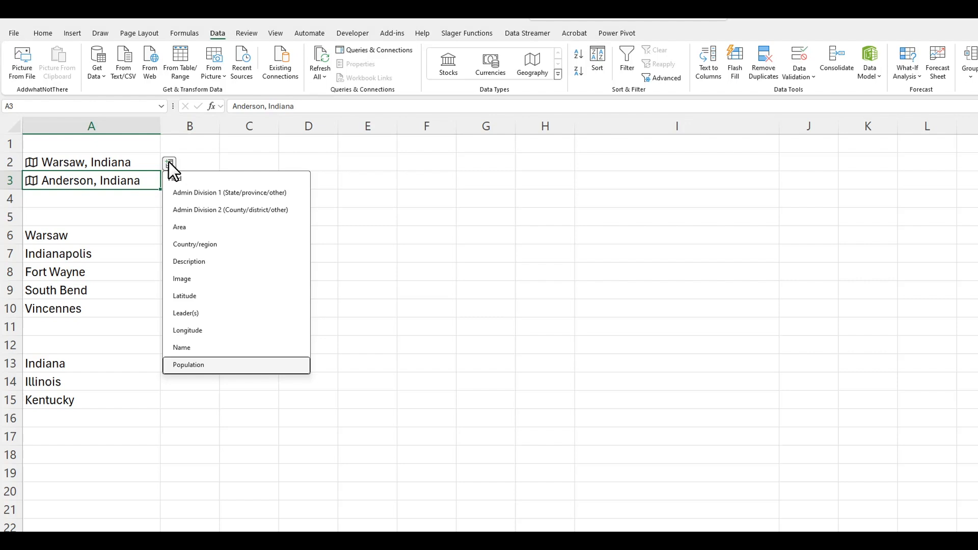
pyautogui.click(183, 227)
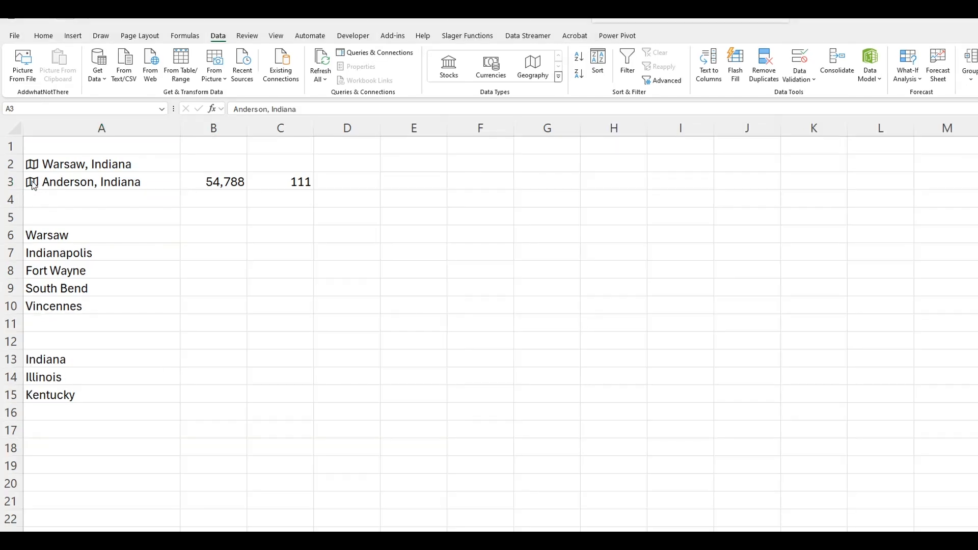
# Open the data card of Anderson, Indiana, check the image attribution, and extract its Latitude into the sheet
pyautogui.click(32, 181)
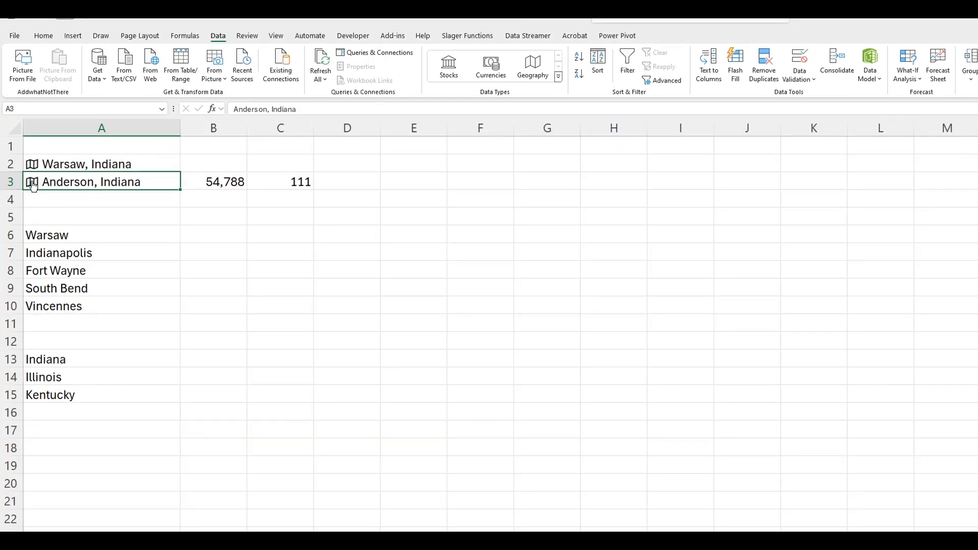
pyautogui.click(33, 187)
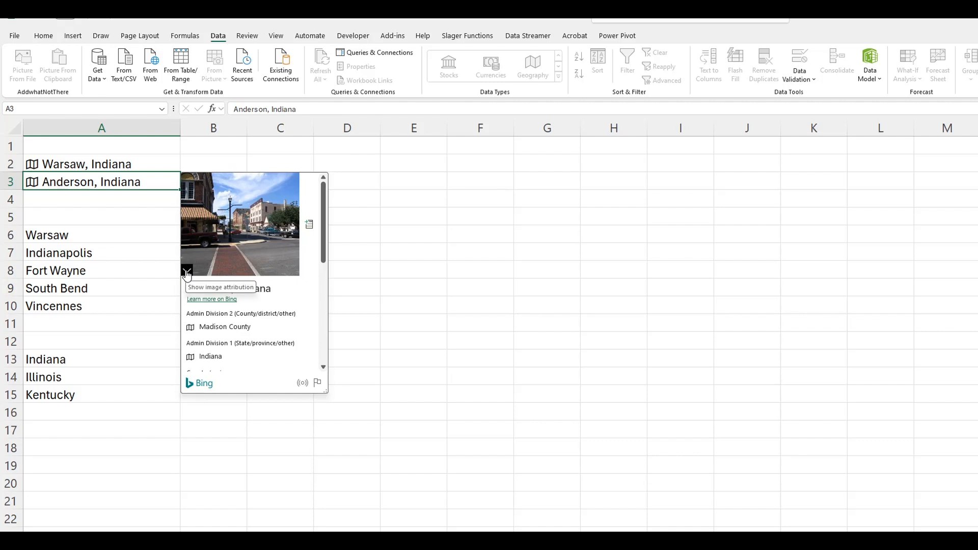
pyautogui.click(187, 274)
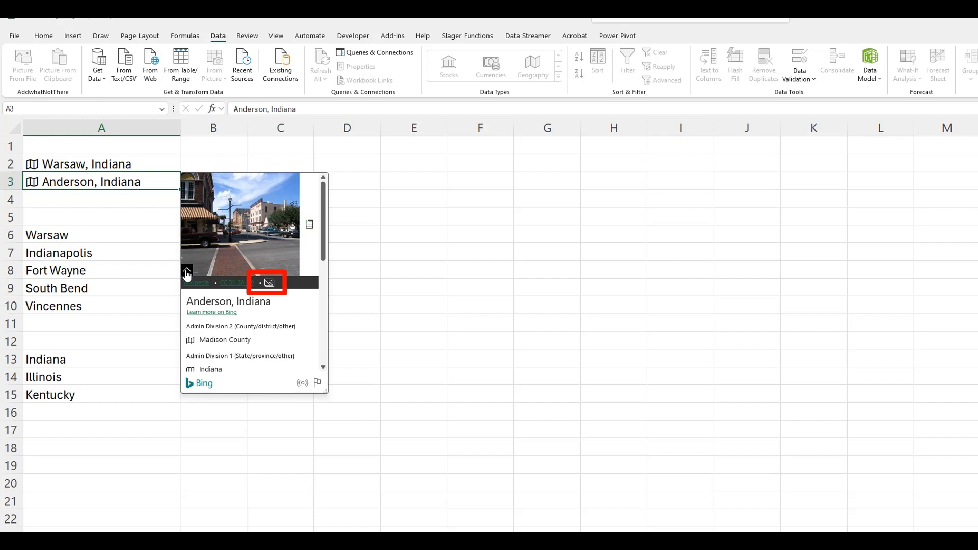
pyautogui.click(187, 273)
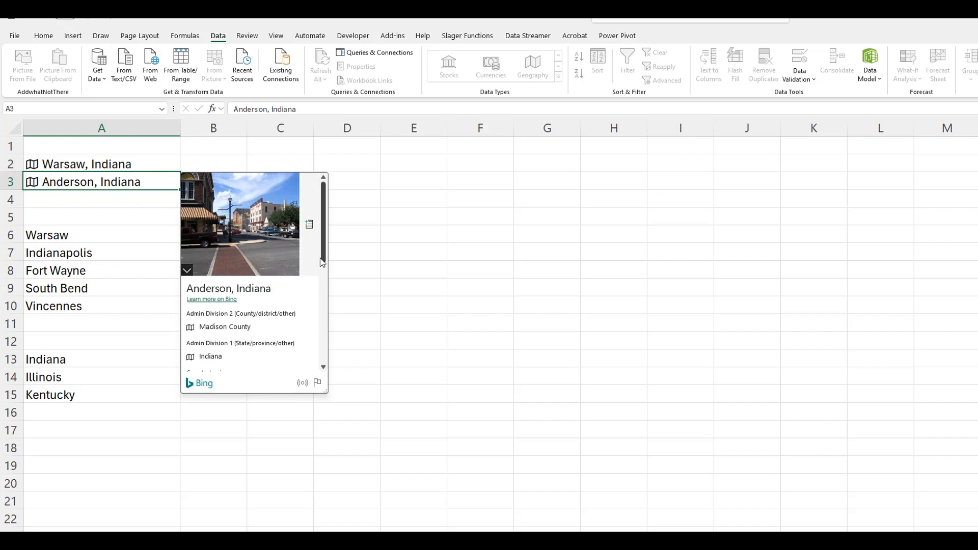
pyautogui.moveTo(322, 261); pyautogui.dragTo(322, 316)
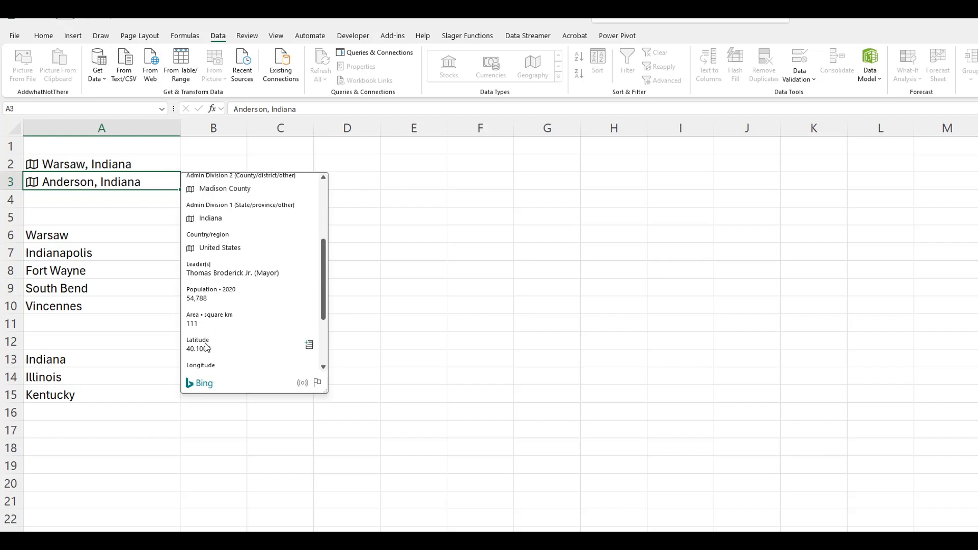
pyautogui.click(309, 346)
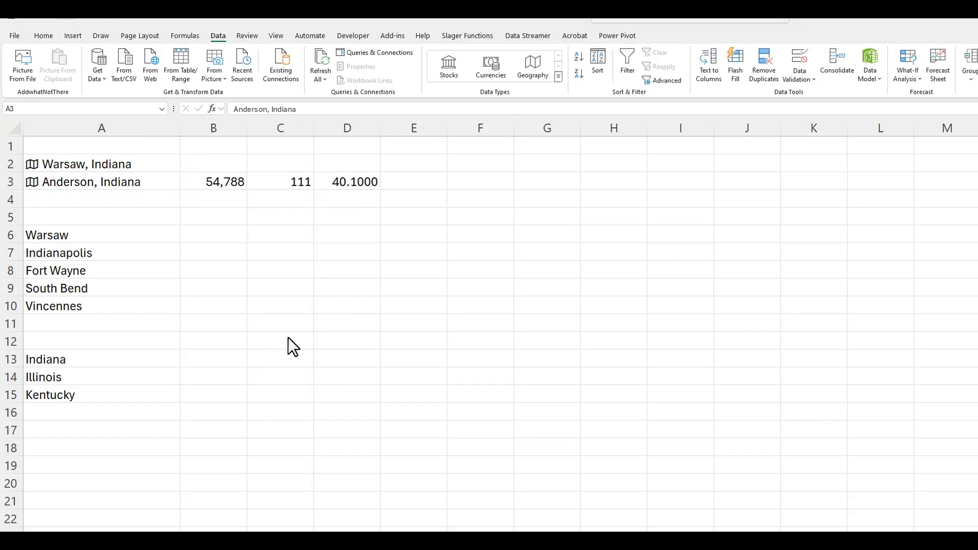
# Enter the formula =A2.Population in cell G5 to retrieve the population of Warsaw, Indiana
pyautogui.click(341, 182)
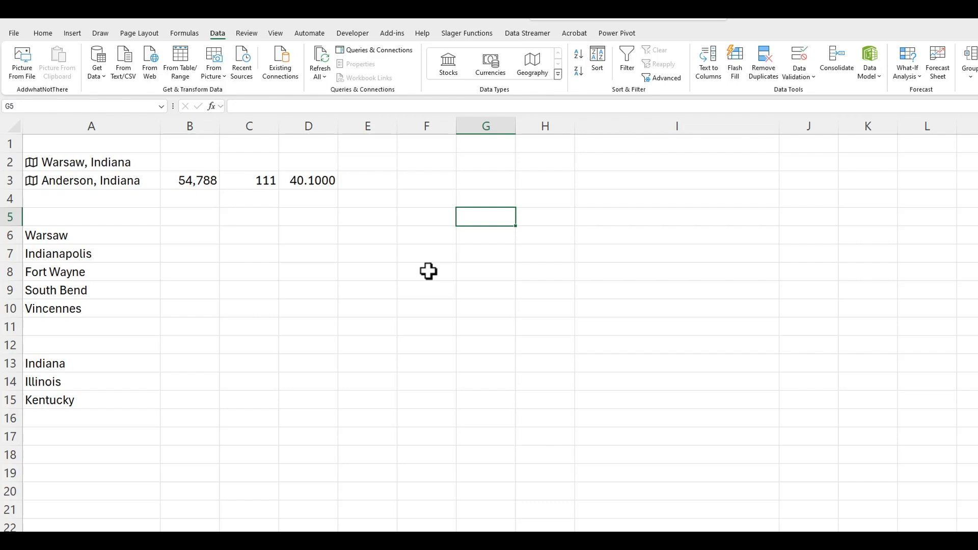
pyautogui.write('=')
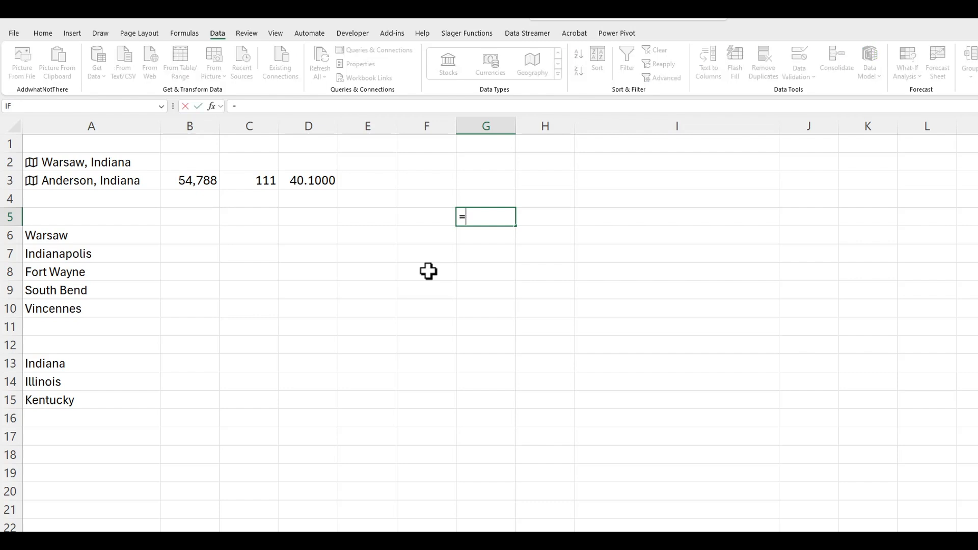
pyautogui.write('a2')
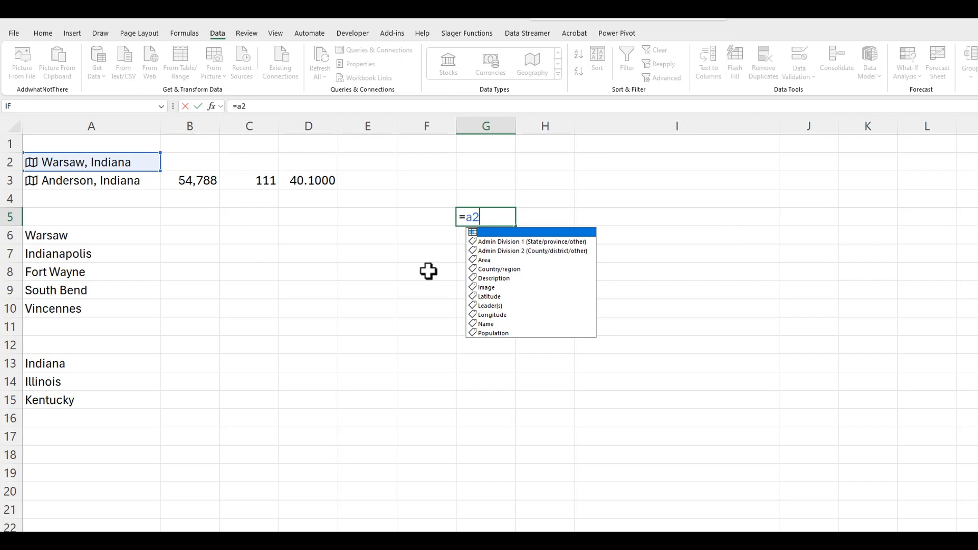
pyautogui.click(488, 333)
pyautogui.doubleClick(488, 334)
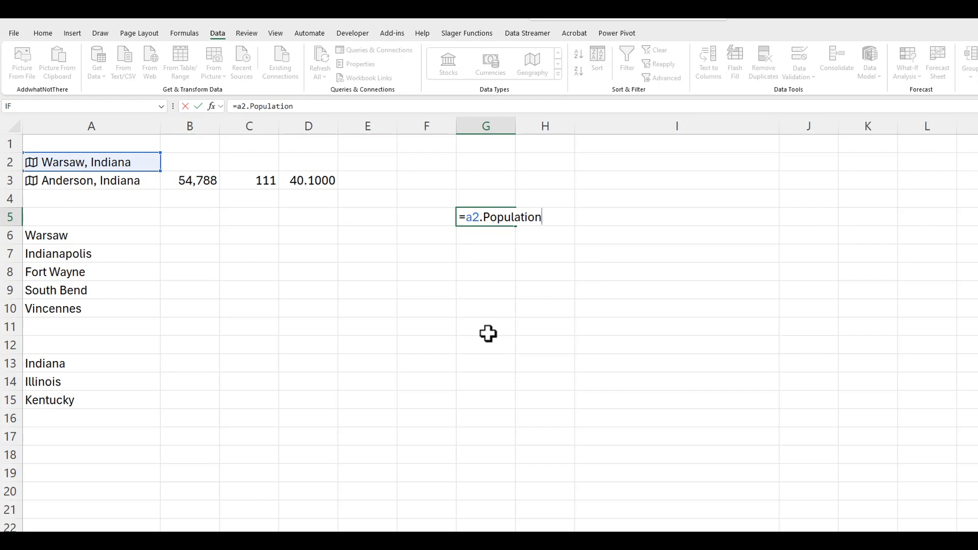
pyautogui.hotkey('ctrl', 'Return')
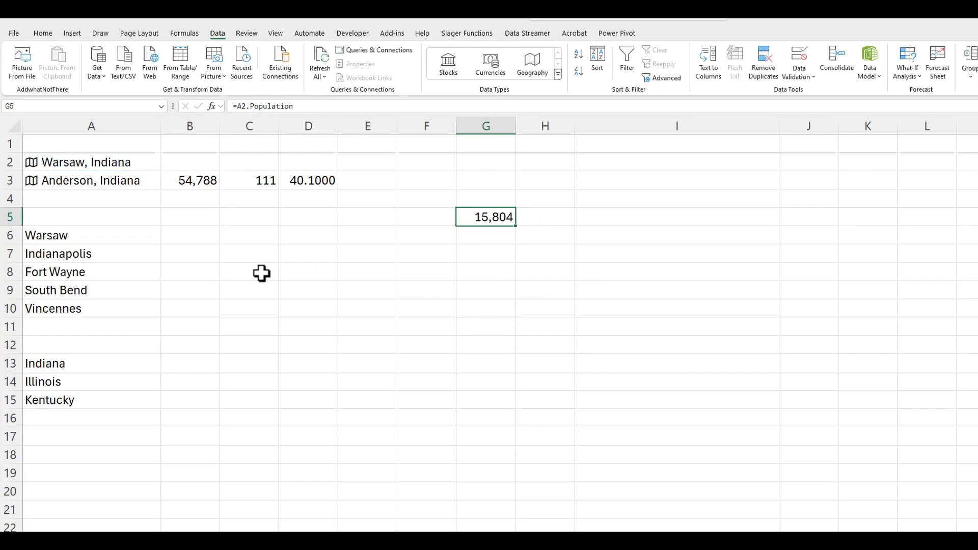
# Convert the city list in A6:A10 and the state list in A13:A15 to the Geography data type
pyautogui.click(74, 236)
pyautogui.moveTo(74, 236); pyautogui.dragTo(84, 304)
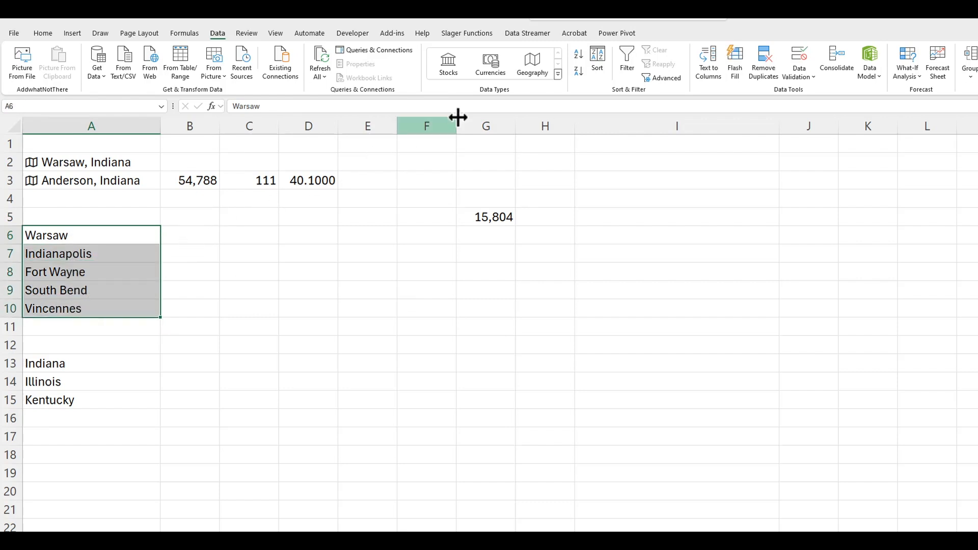
pyautogui.click(530, 66)
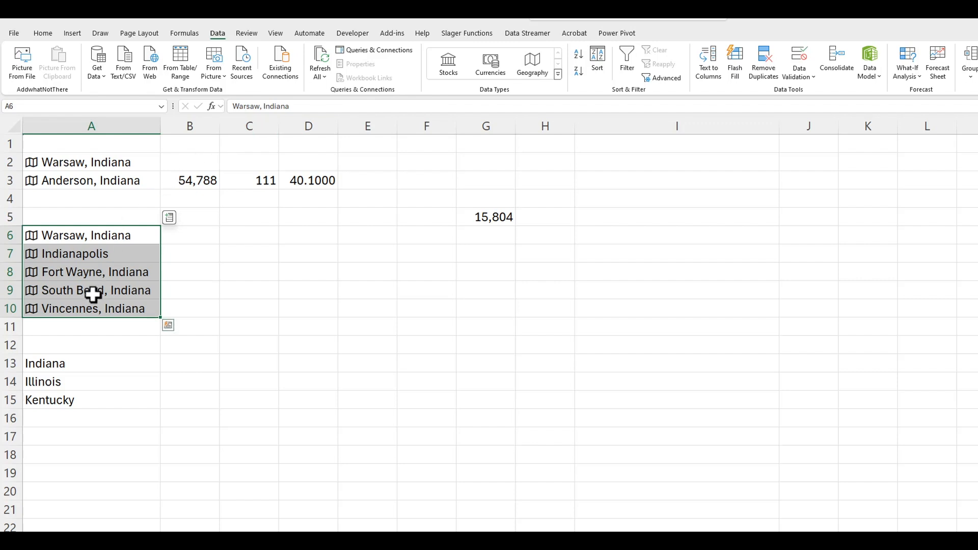
pyautogui.moveTo(72, 359); pyautogui.dragTo(76, 394)
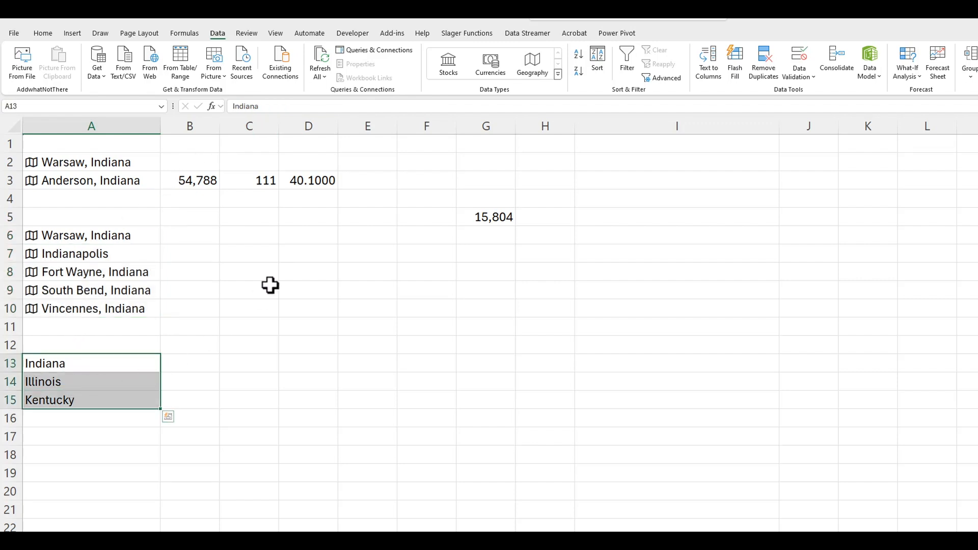
pyautogui.click(525, 62)
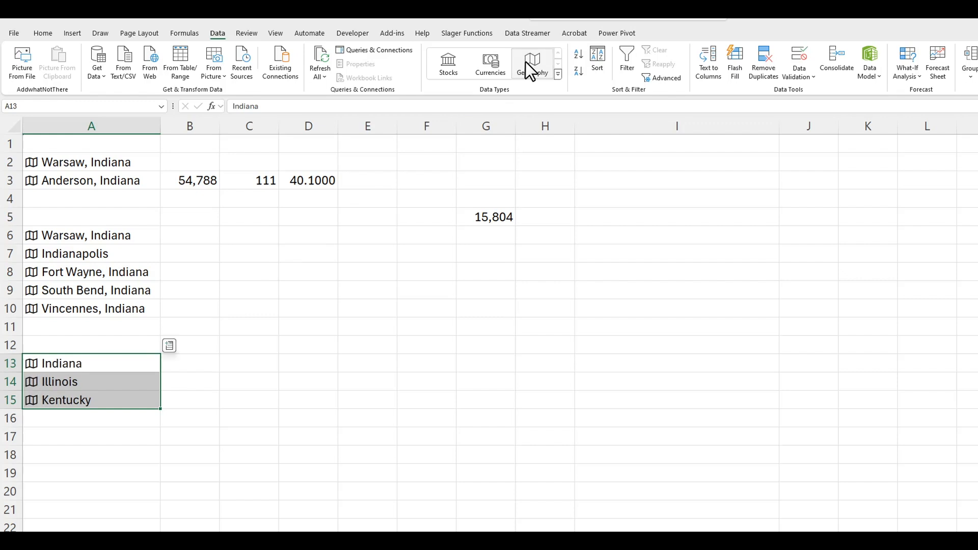
pyautogui.click(45, 34)
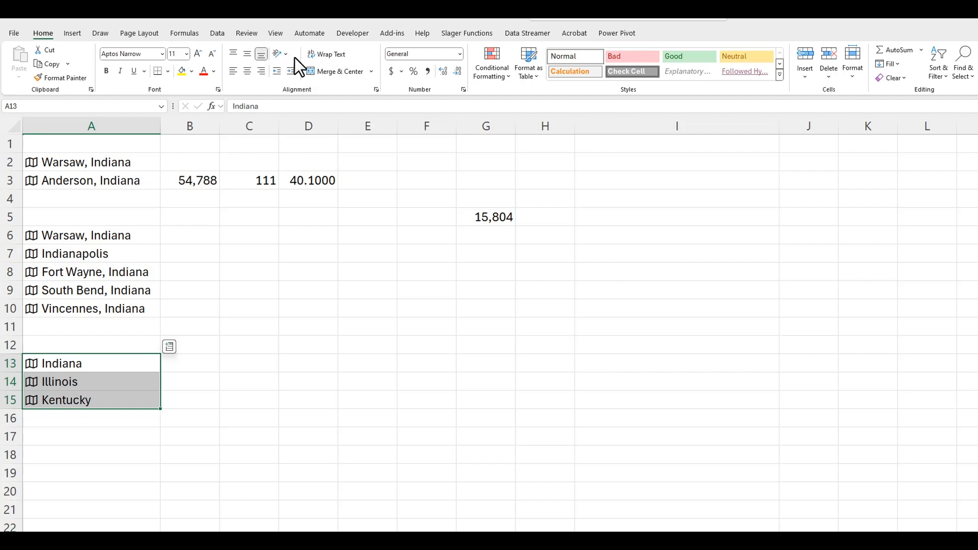
# Format the state list in A13:A15 as a table without existing headers, using the light style with a dark blue header row
pyautogui.click(536, 74)
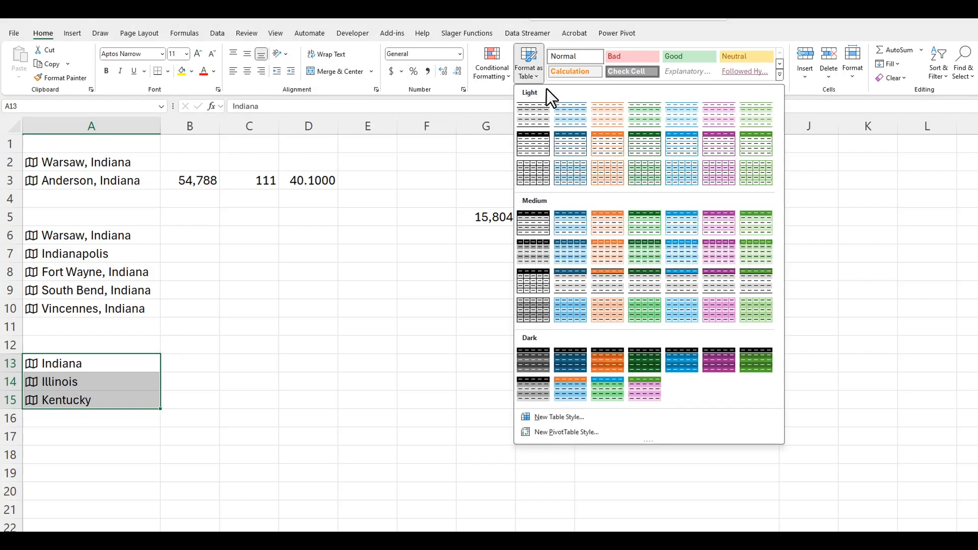
pyautogui.click(570, 141)
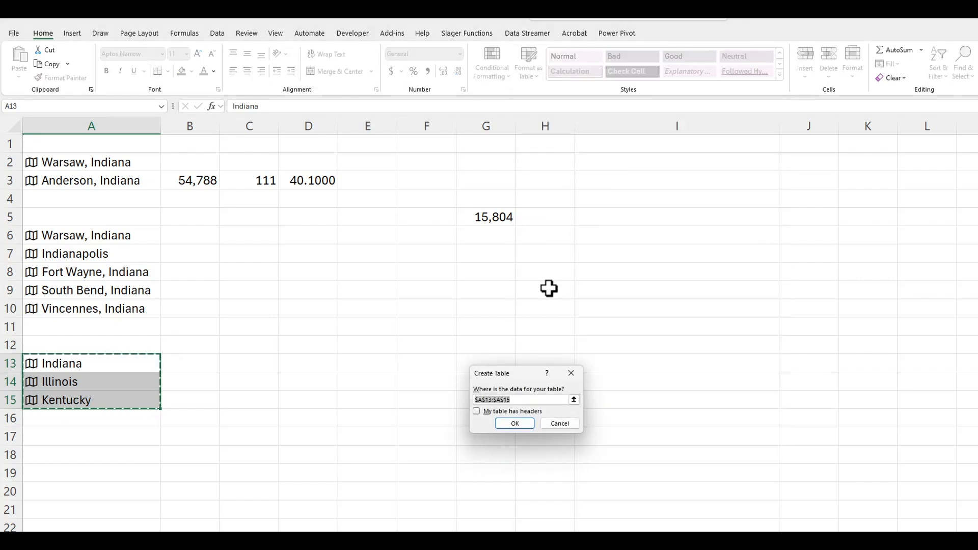
pyautogui.click(514, 423)
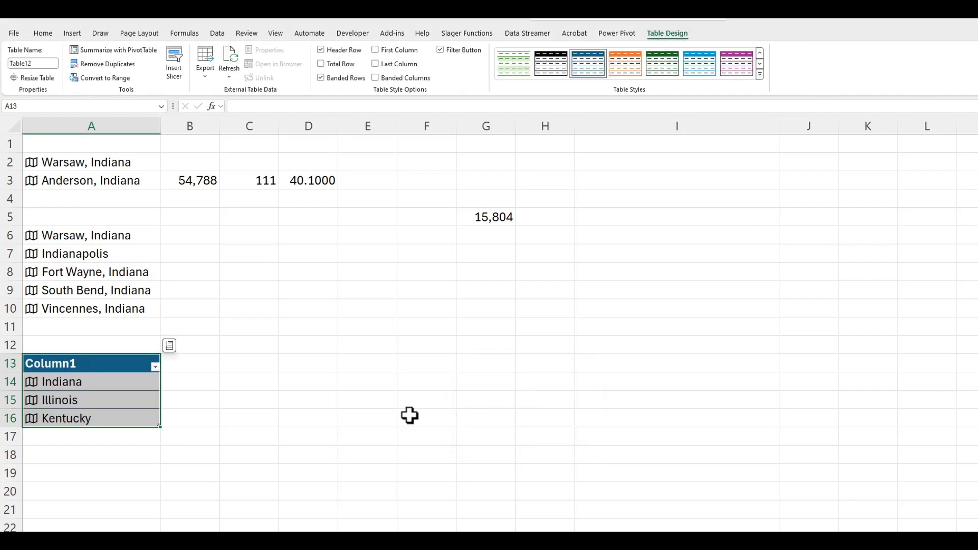
# Add Iowa, Ohio and Tennessee as new rows beneath Kentucky in the state table
pyautogui.click(106, 438)
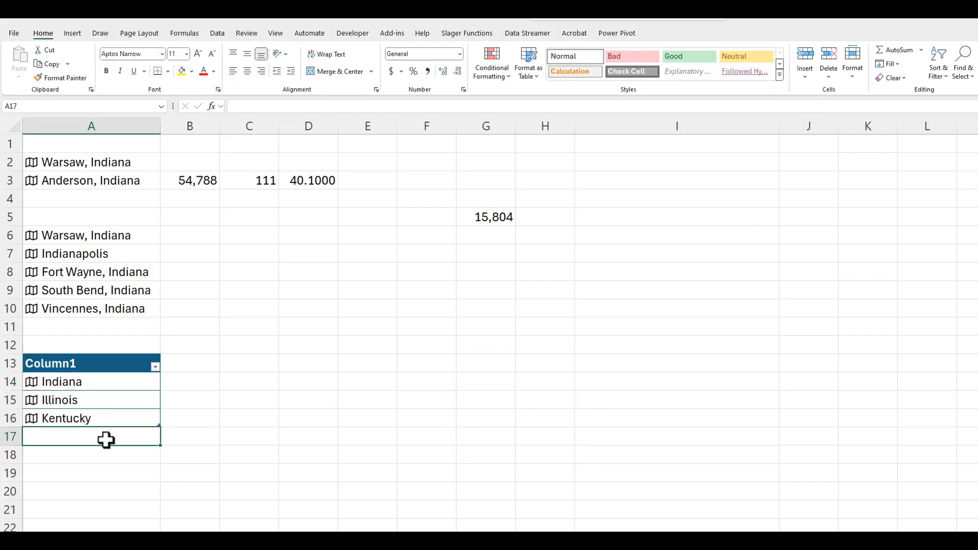
pyautogui.write('Iowa')
pyautogui.press('Return')
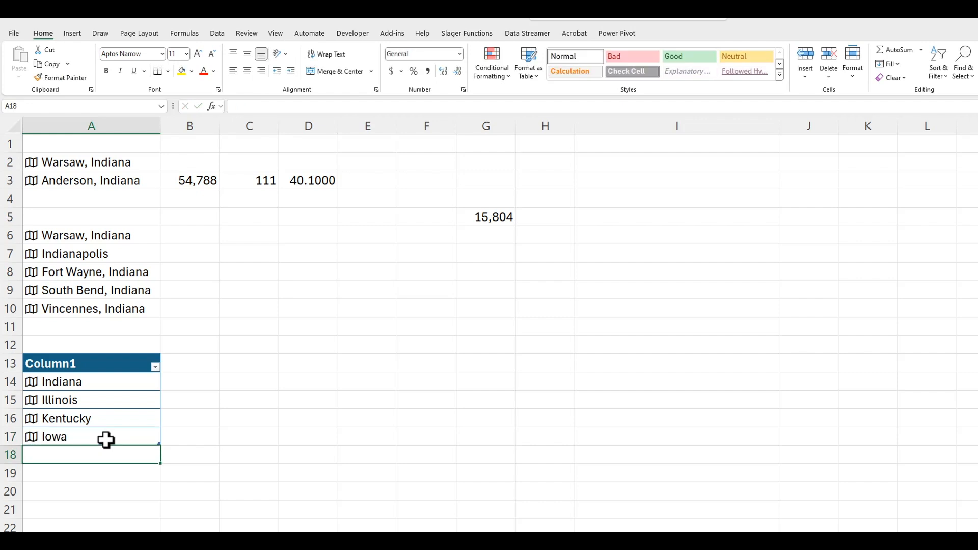
pyautogui.write('Ohio')
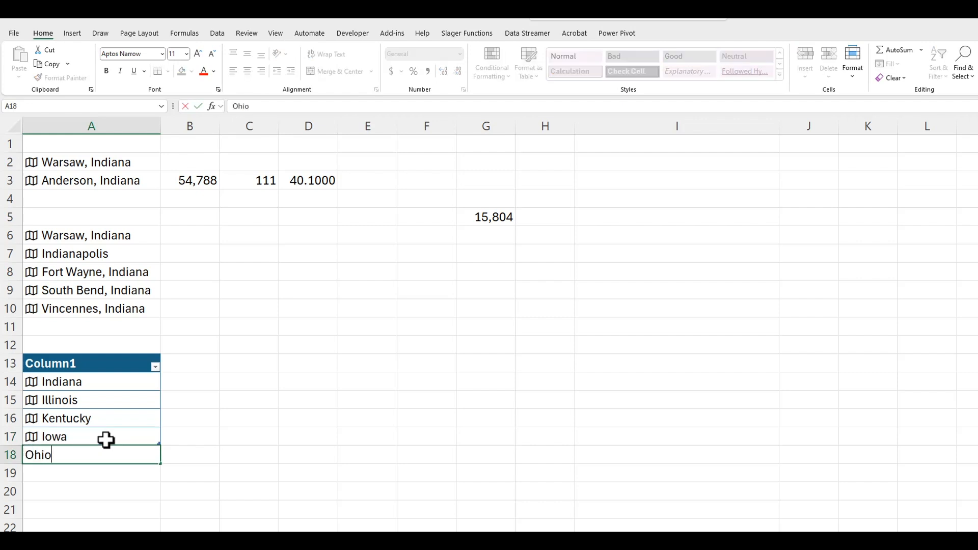
pyautogui.press('Return')
pyautogui.write('Tenne')
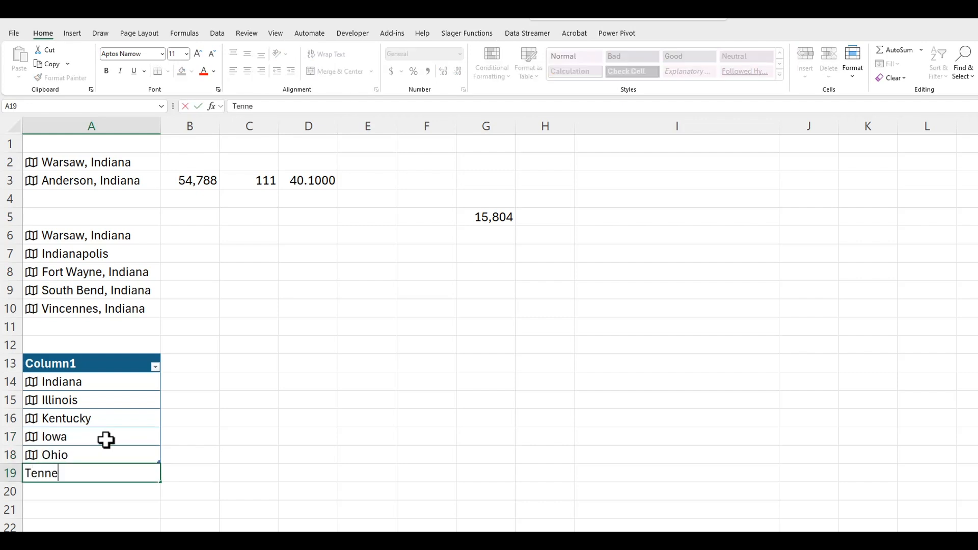
pyautogui.write('ssee')
pyautogui.press('Return')
# Extract the Image and Capital/Major City fields for the states as table columns, and widen column C to fit the city names
pyautogui.click(110, 385)
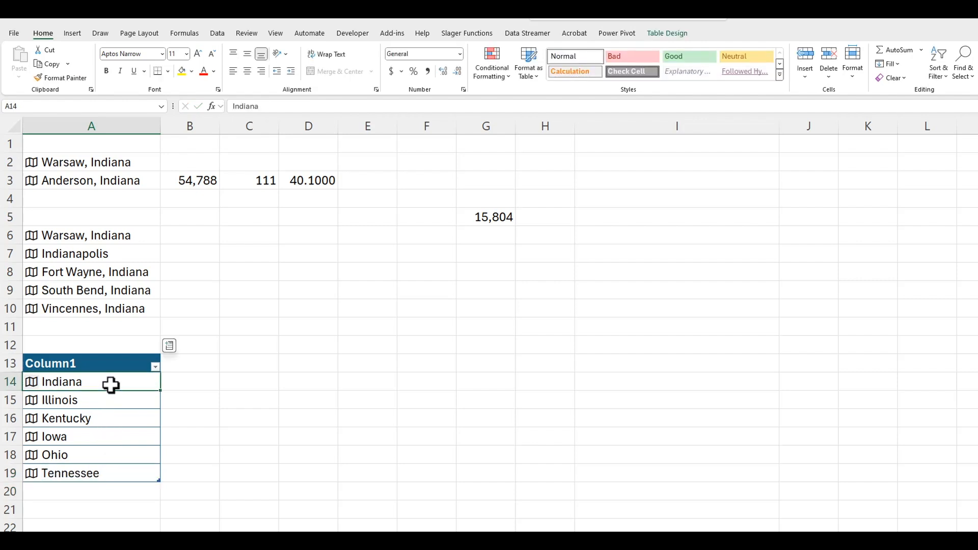
pyautogui.click(170, 346)
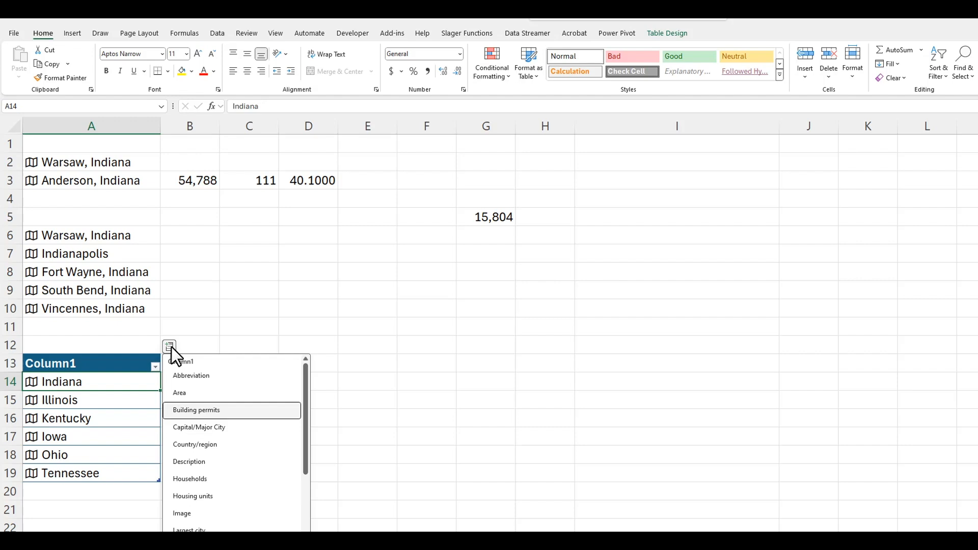
pyautogui.click(191, 512)
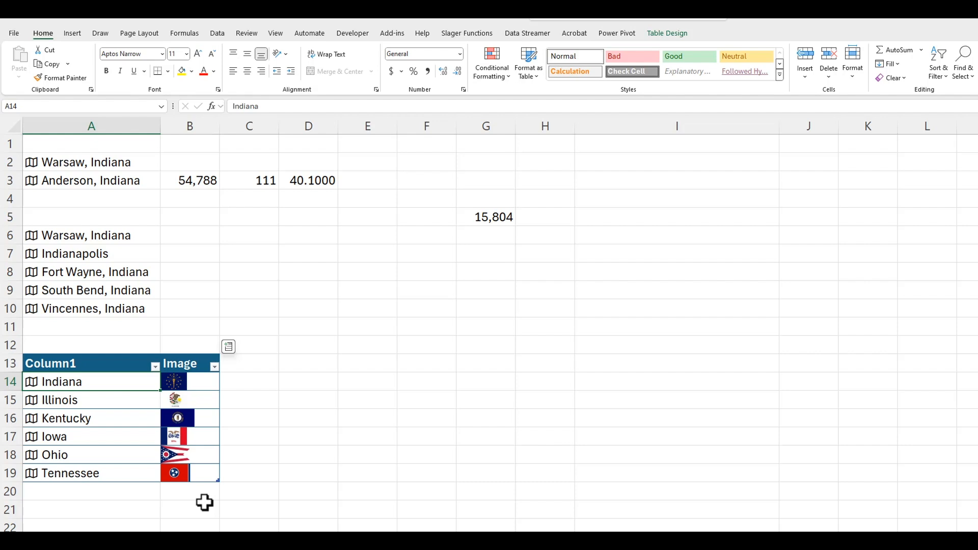
pyautogui.click(229, 345)
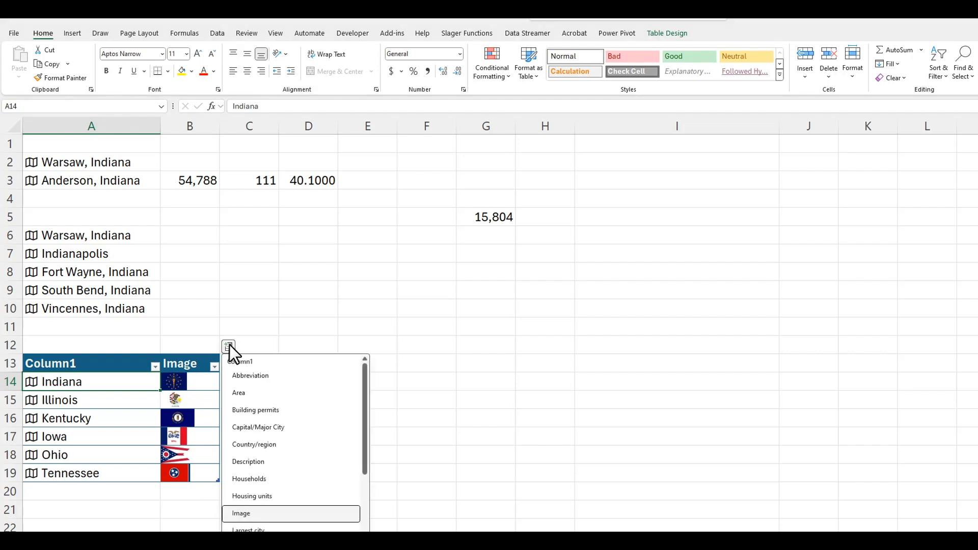
pyautogui.click(261, 427)
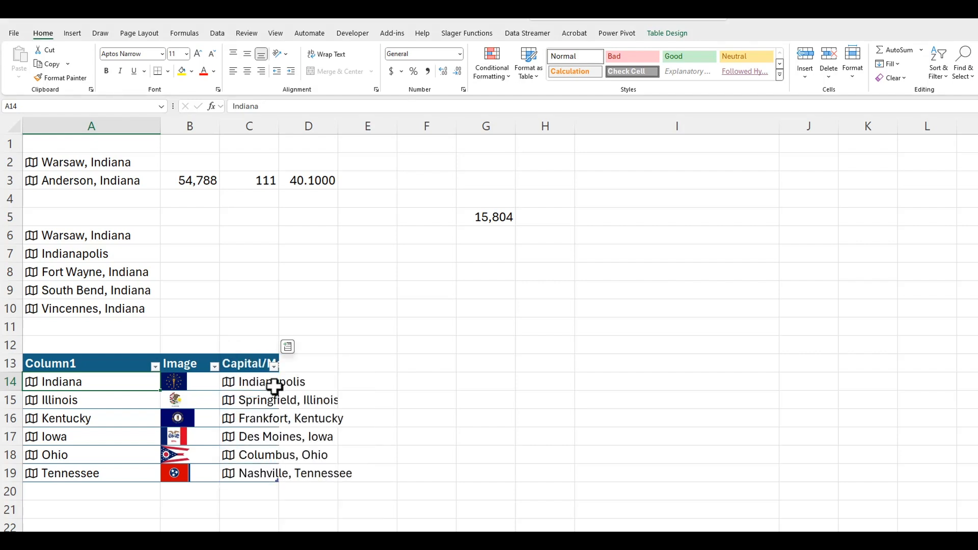
pyautogui.moveTo(279, 126); pyautogui.dragTo(362, 131)
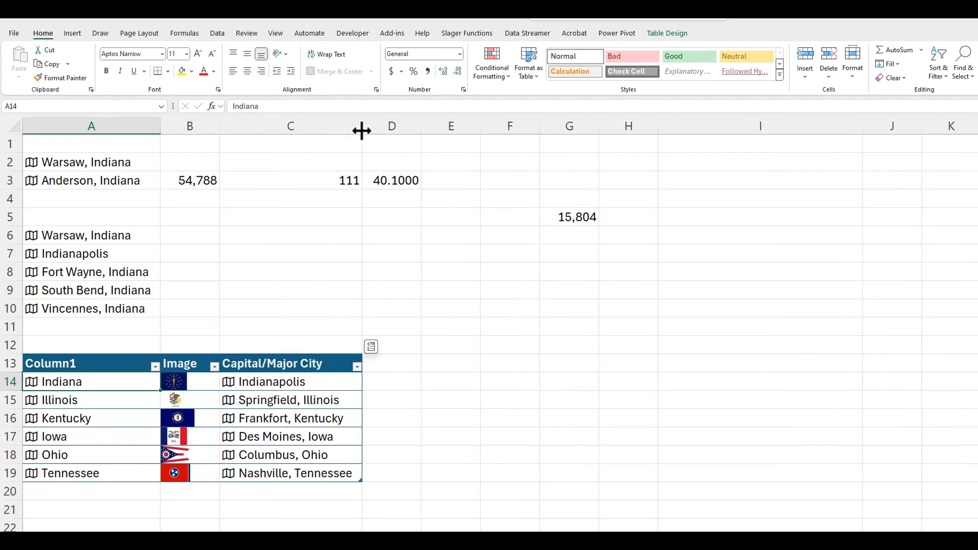
# Add Area and Population columns to the state table by entering the field names as headers in D13 and E13, and widen column E
pyautogui.click(381, 361)
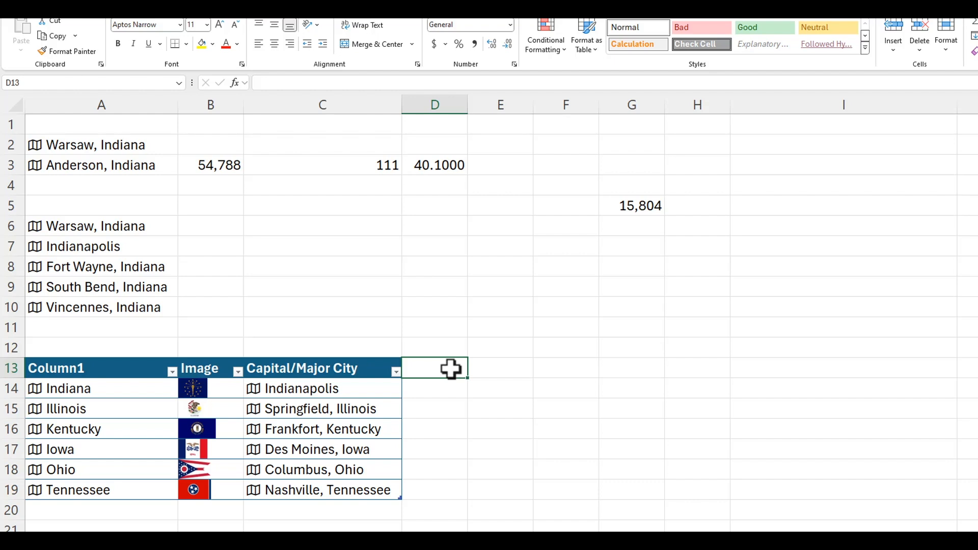
pyautogui.write('Area')
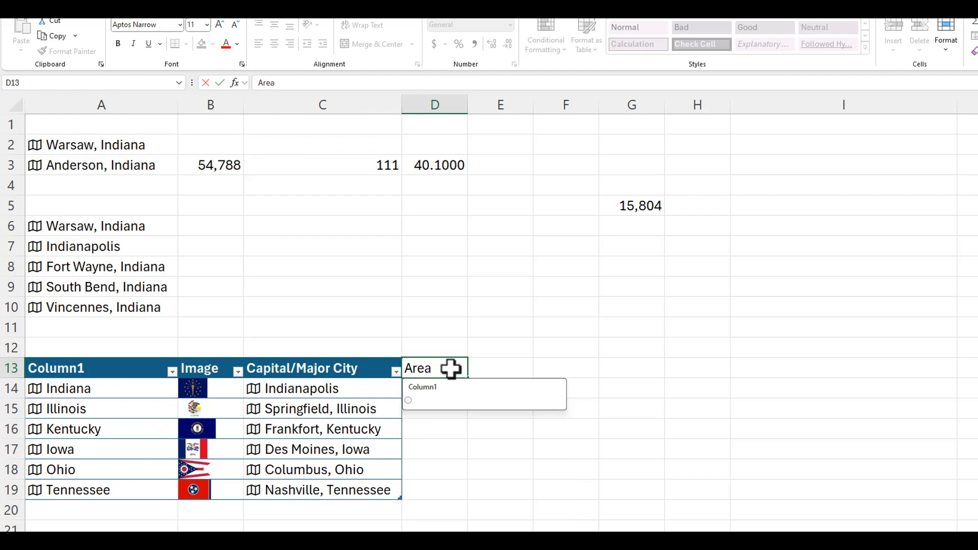
pyautogui.press('Tab')
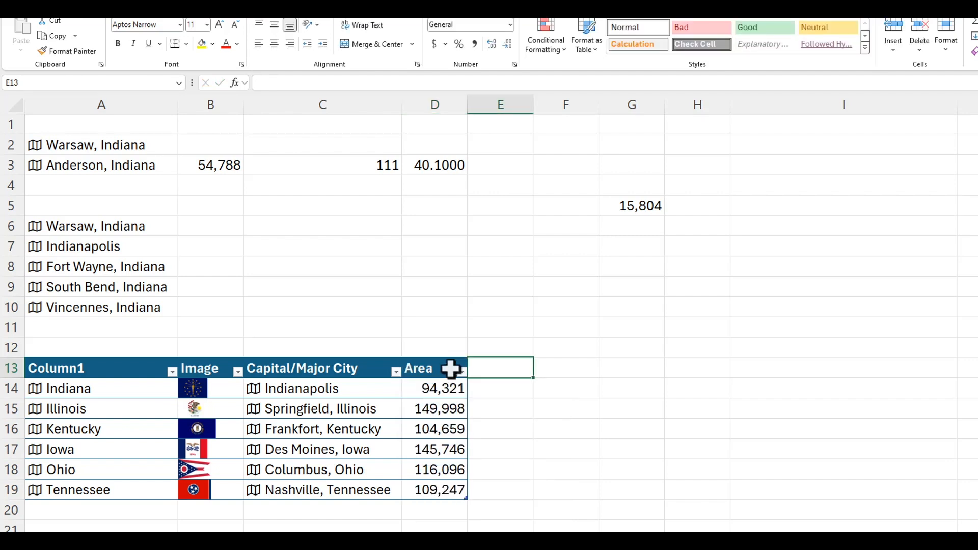
pyautogui.write('Popu')
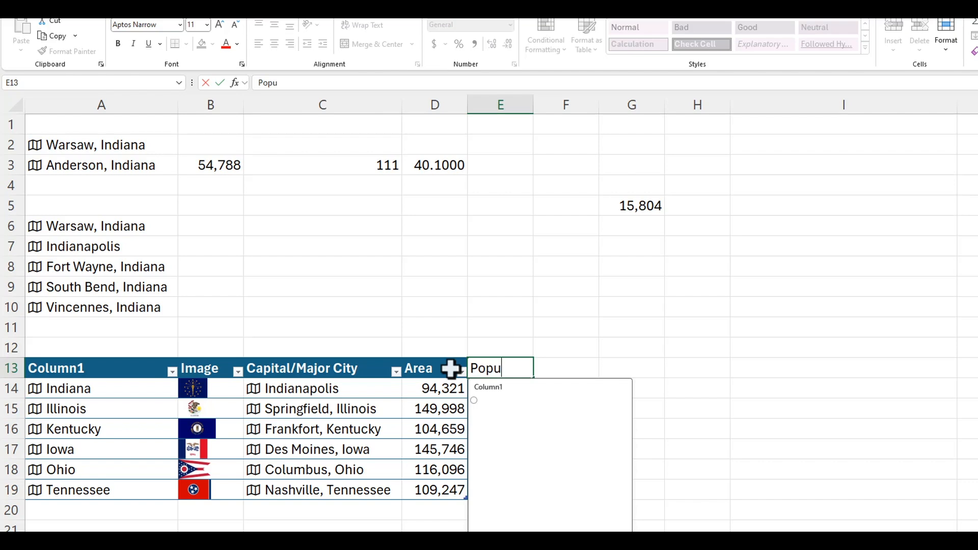
pyautogui.write('lation')
pyautogui.press('Return')
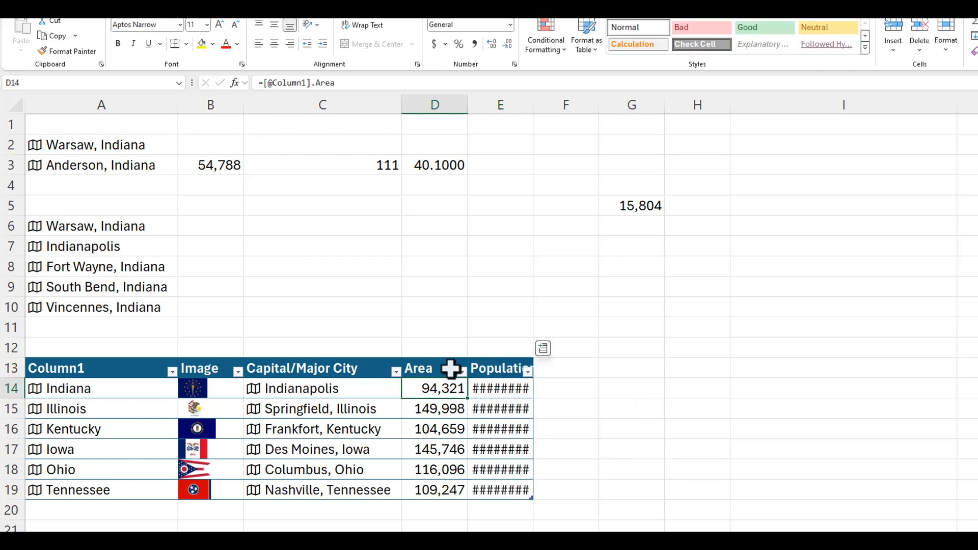
pyautogui.moveTo(534, 108); pyautogui.dragTo(564, 108)
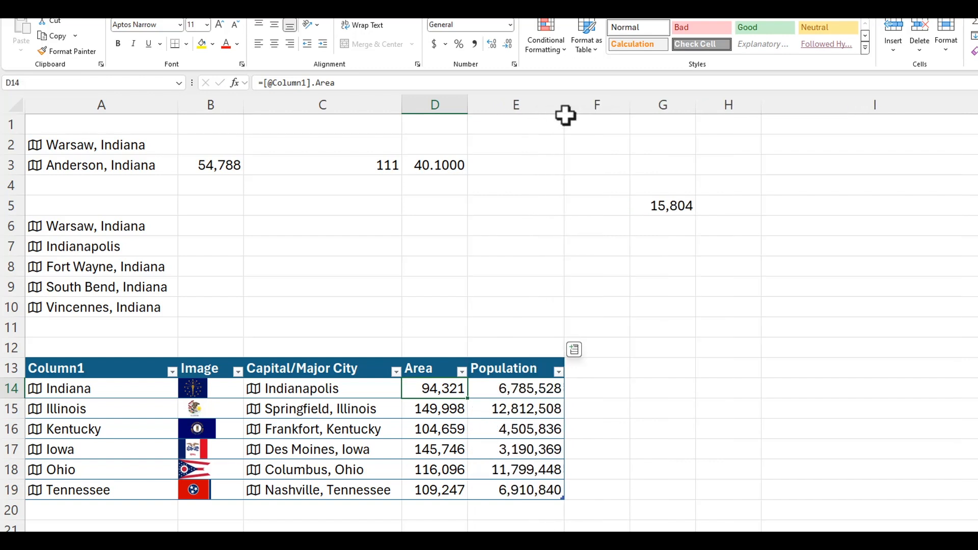
# Rename the state table's first column header in A13 to States
pyautogui.doubleClick(93, 367)
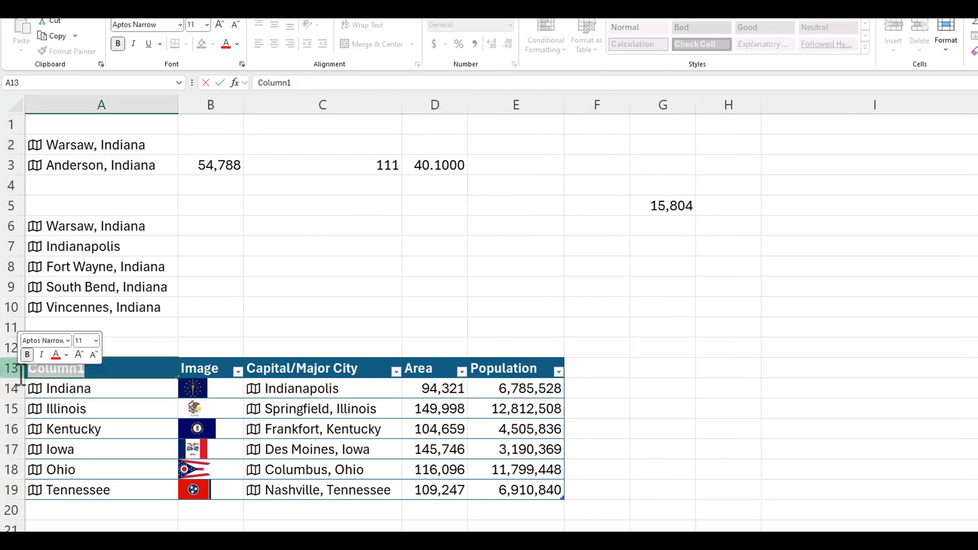
pyautogui.write('States')
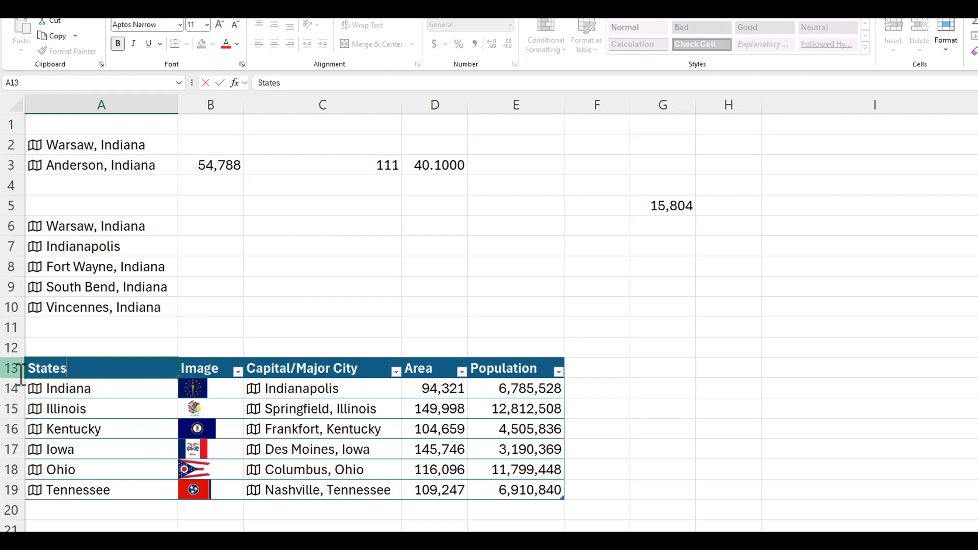
pyautogui.press('Tab')
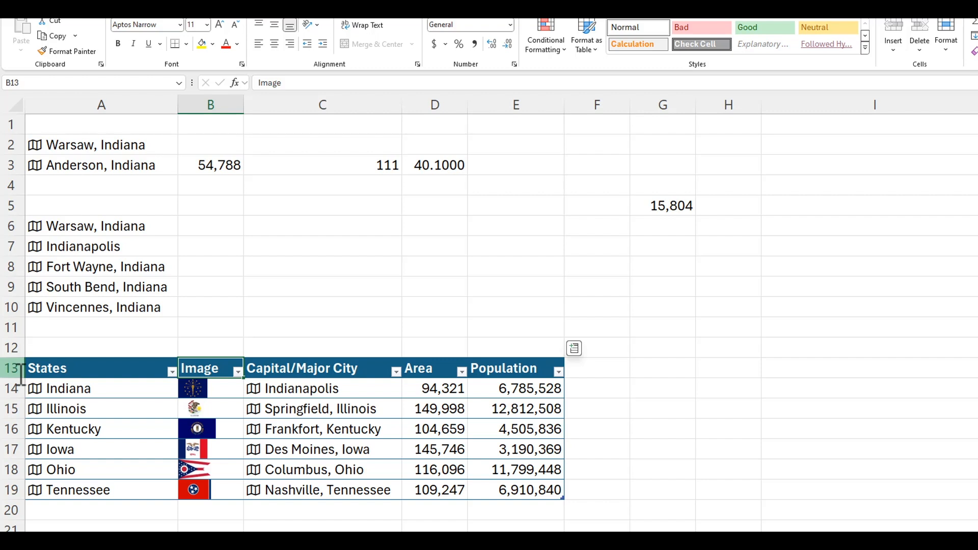
# Enter the formula =A14.Population/A14.Area in cell F14 to calculate population density for each state in the table
pyautogui.click(585, 390)
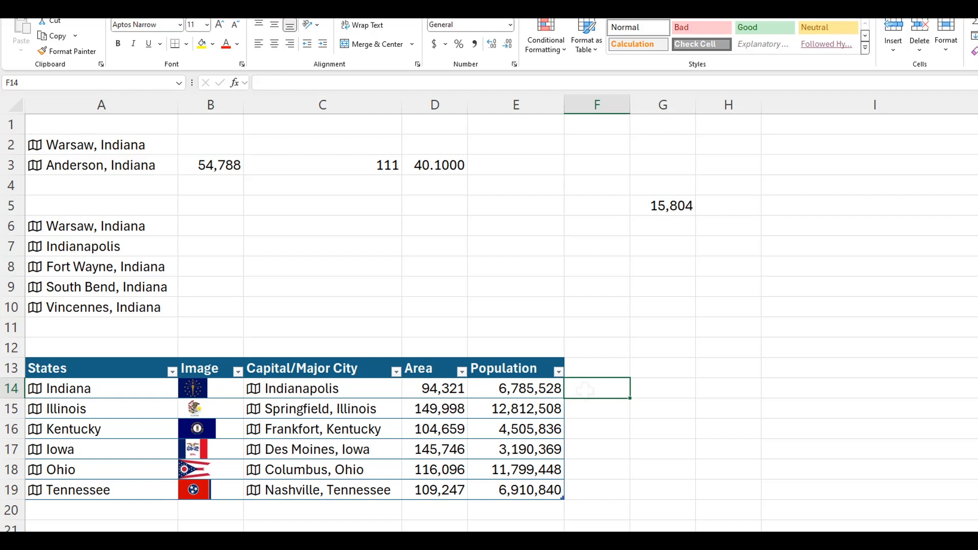
pyautogui.write('=')
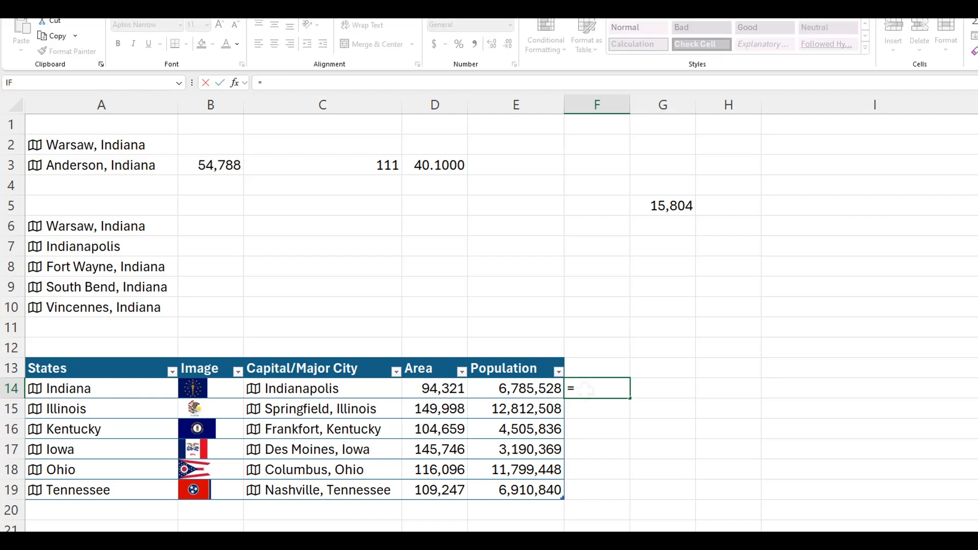
pyautogui.write('a')
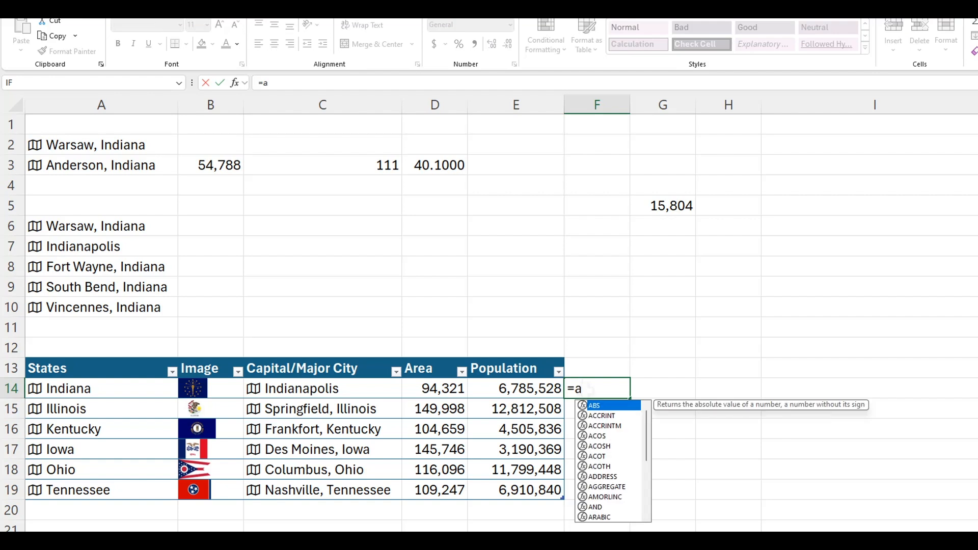
pyautogui.write('14')
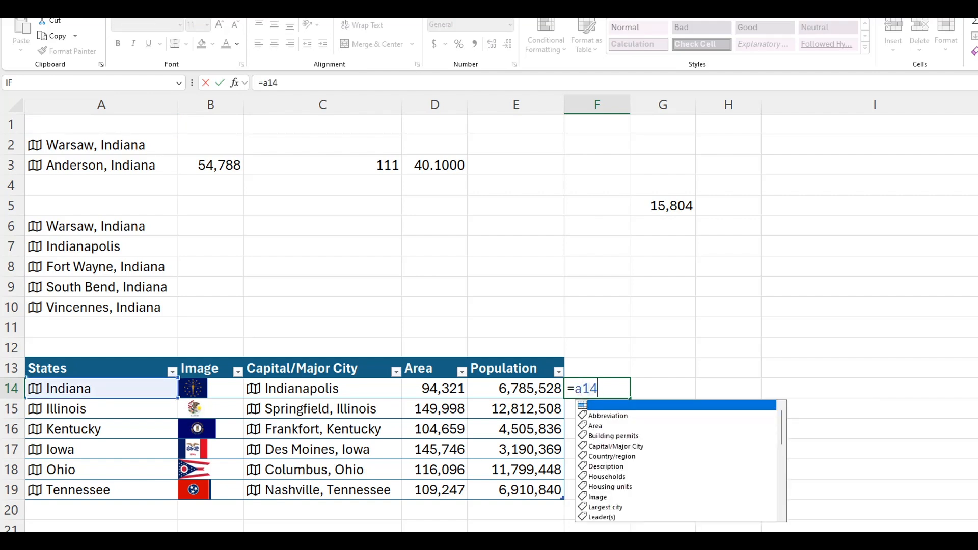
pyautogui.write('.p')
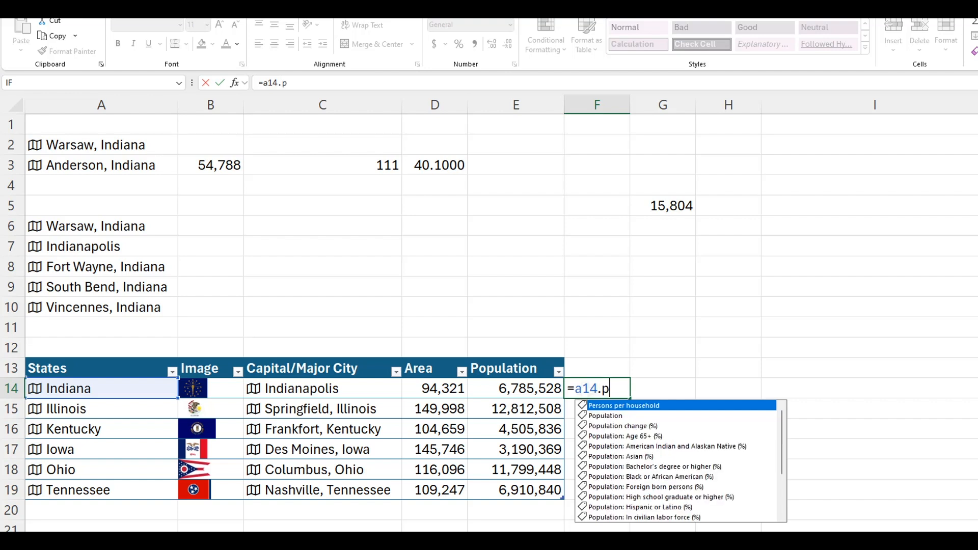
pyautogui.press('Down')
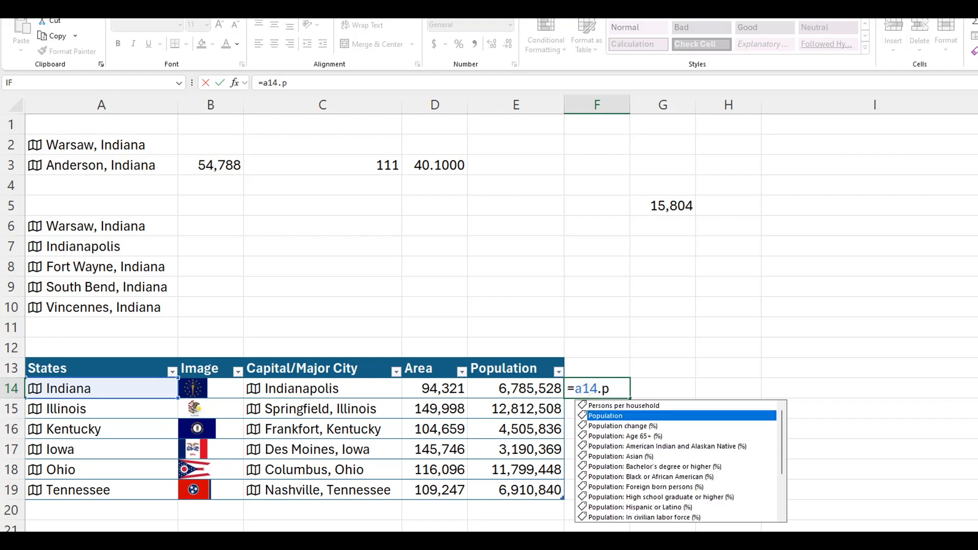
pyautogui.press('Tab')
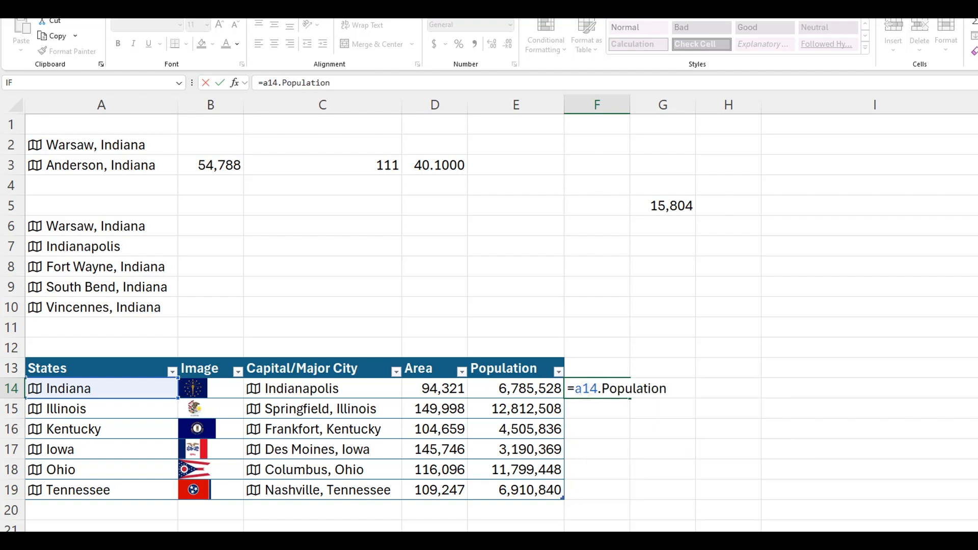
pyautogui.write('/a')
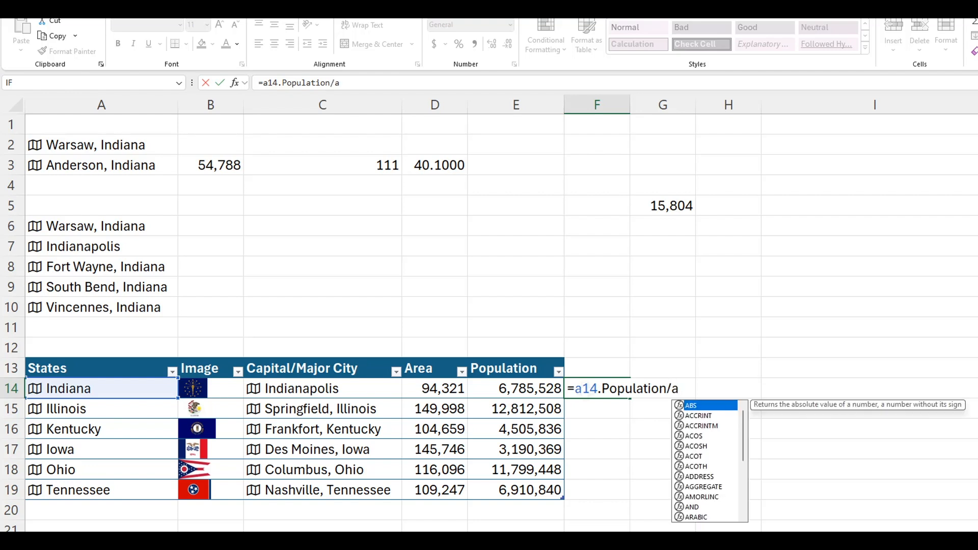
pyautogui.write('14')
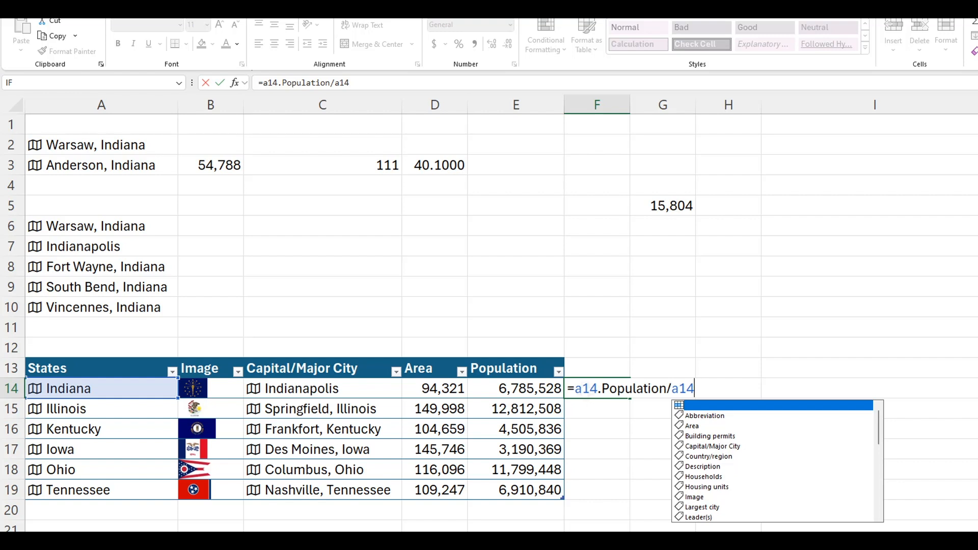
pyautogui.write('.a')
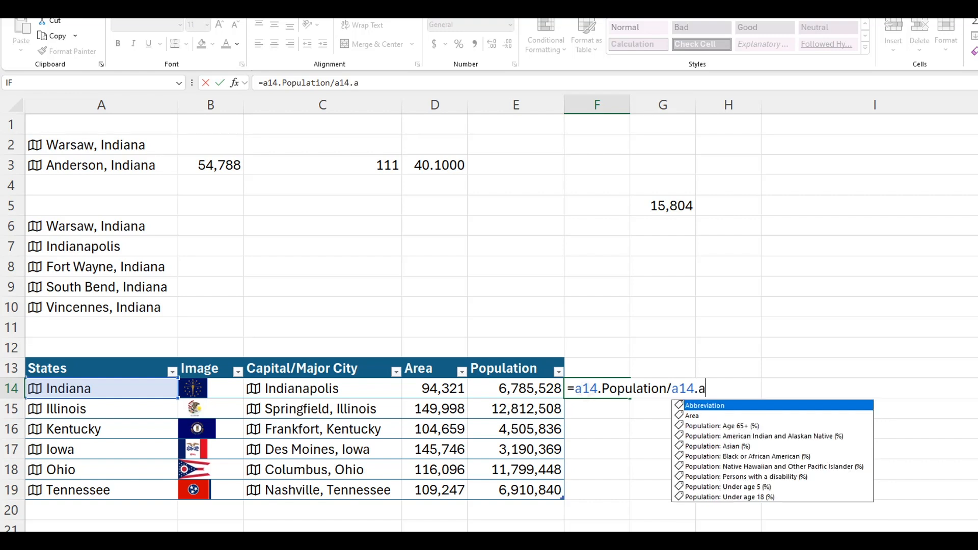
pyautogui.press('Down')
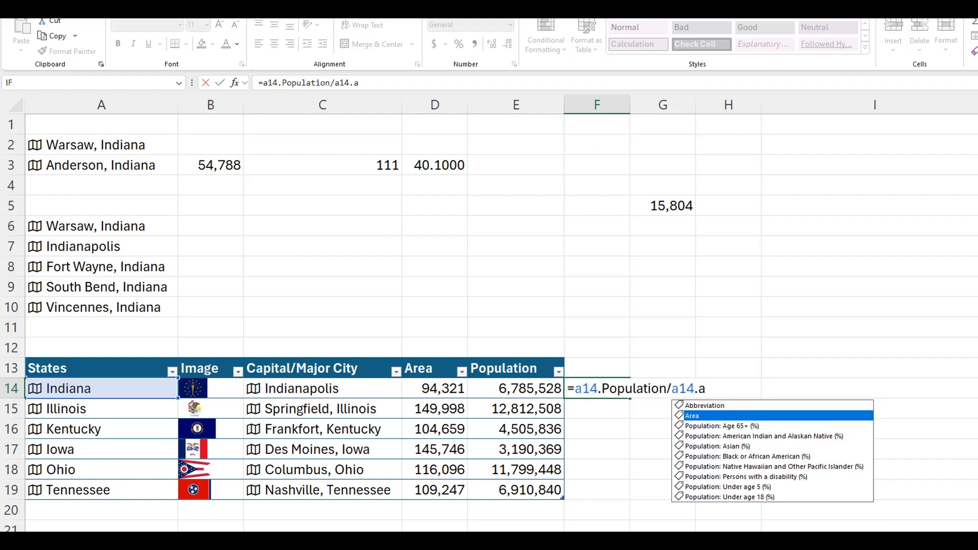
pyautogui.press('Tab')
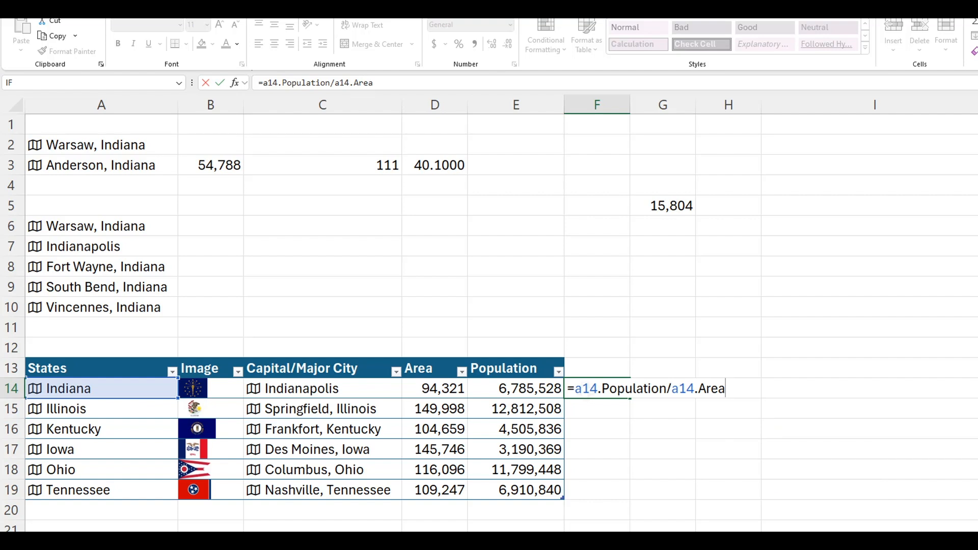
pyautogui.hotkey('ctrl', 'Return')
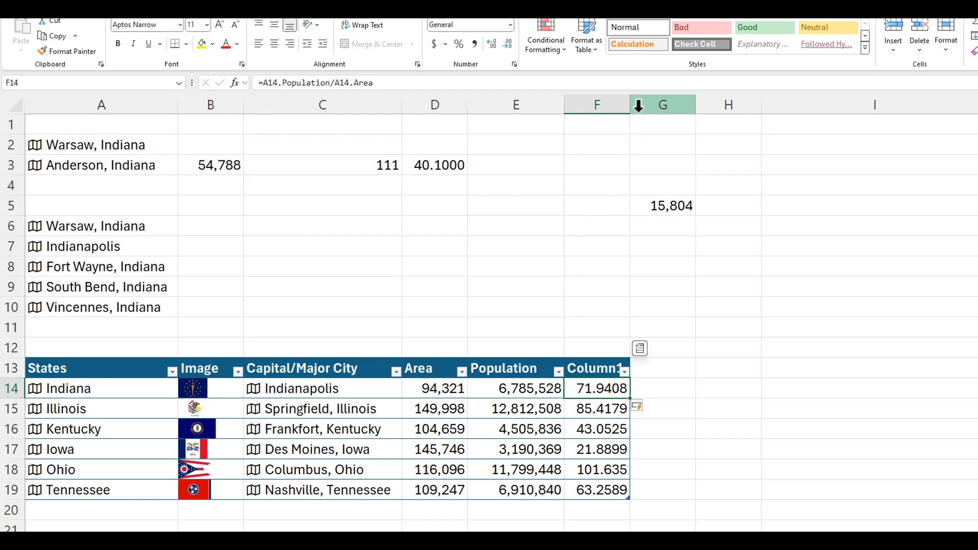
# Widen column F and rename its header in F13 to Number of People in Square Kilometer with wrapped text
pyautogui.moveTo(630, 105); pyautogui.dragTo(746, 110)
pyautogui.click(622, 369)
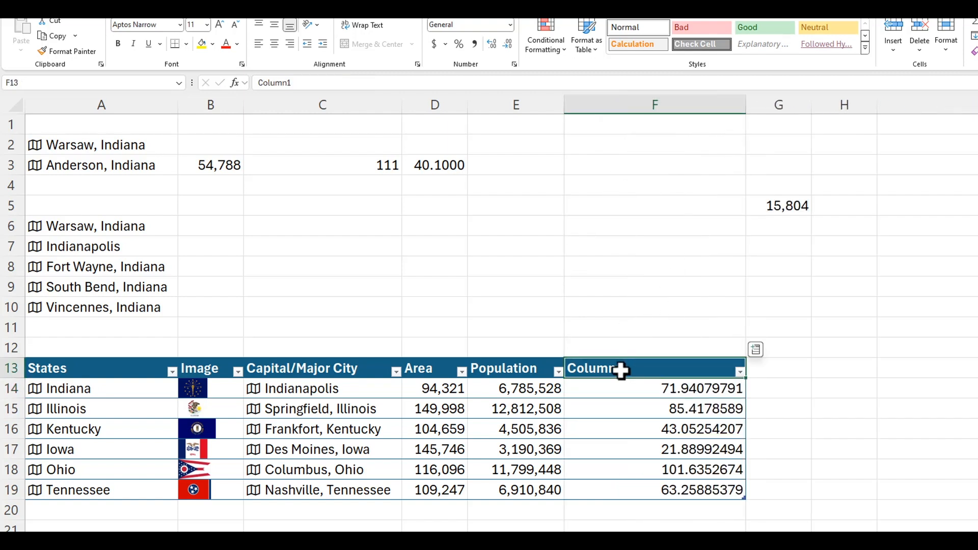
pyautogui.doubleClick(622, 369)
pyautogui.moveTo(632, 369); pyautogui.dragTo(561, 369)
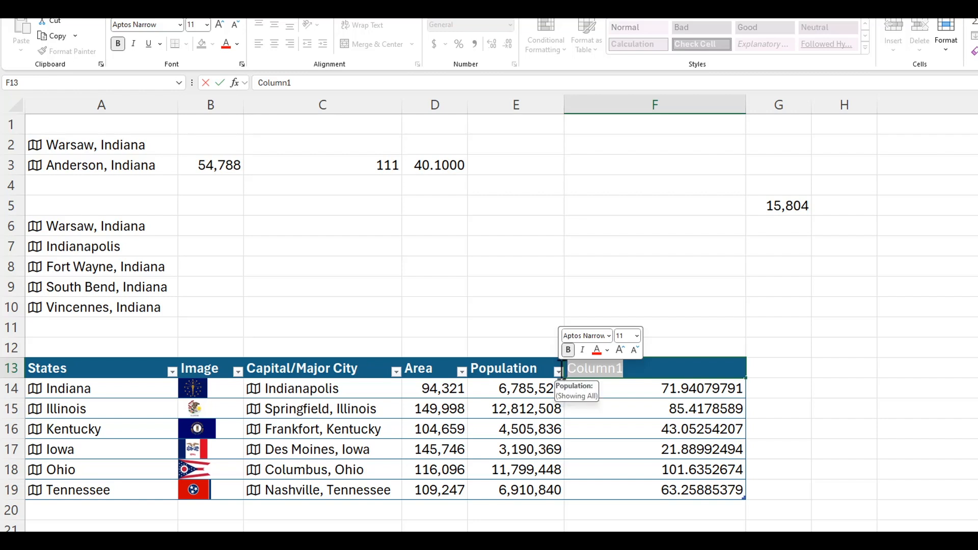
pyautogui.write('Number o')
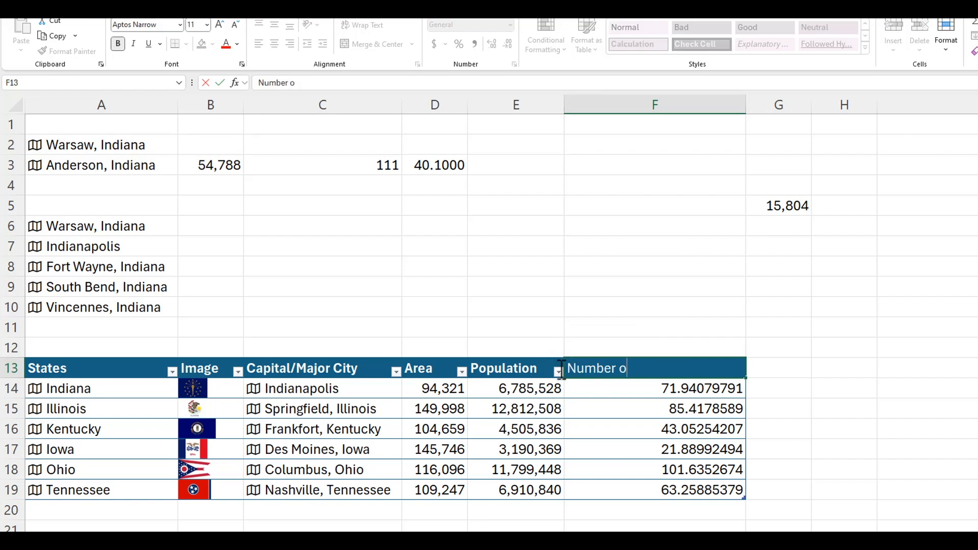
pyautogui.write('f People in Squar')
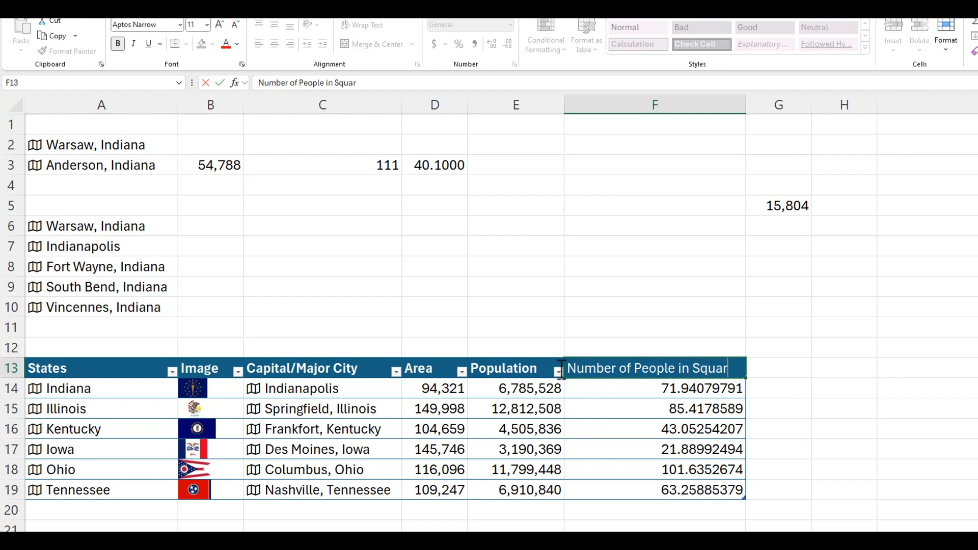
pyautogui.write('e Kilo')
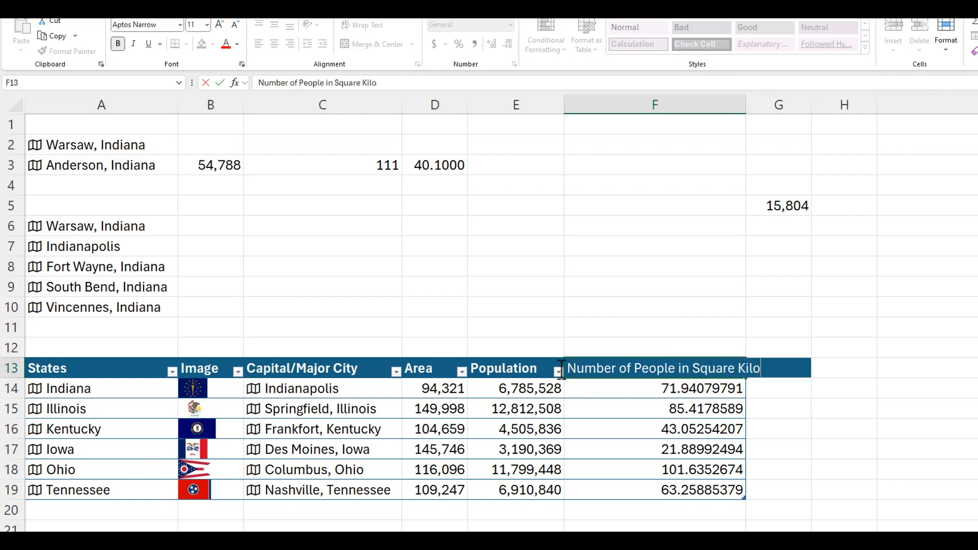
pyautogui.write('meter')
pyautogui.hotkey('ctrl', 'Return')
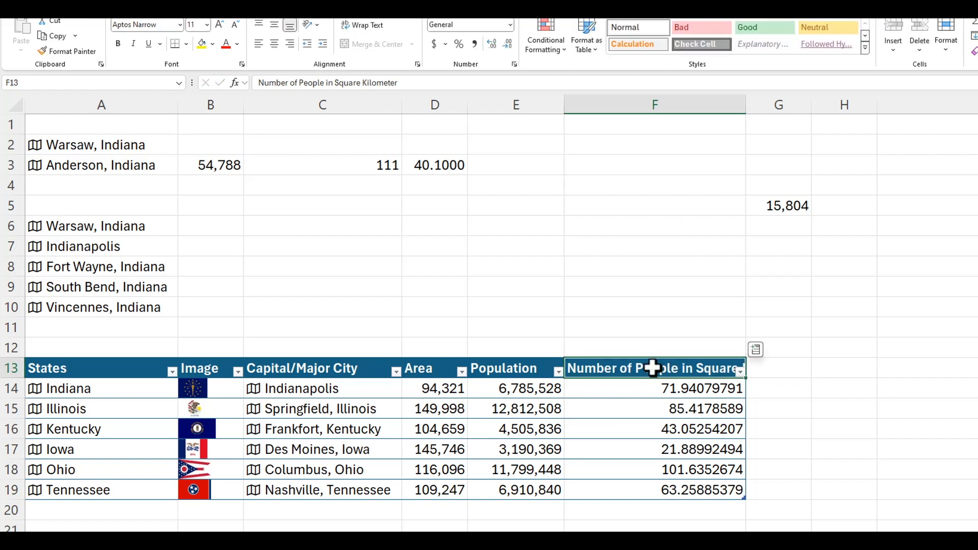
pyautogui.click(368, 23)
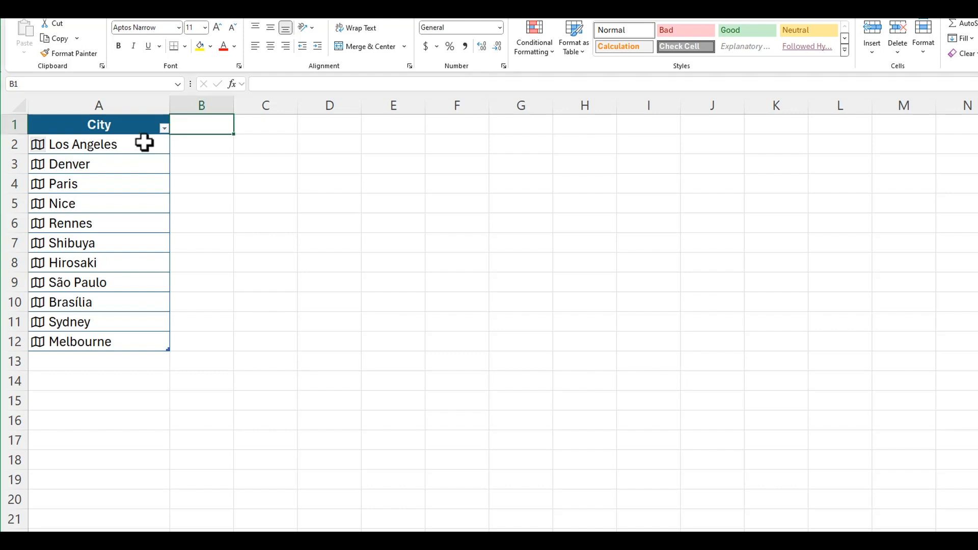
# Extract the Population and Area fields for the cities as table columns, widening column B to fit the population figures
pyautogui.click(144, 143)
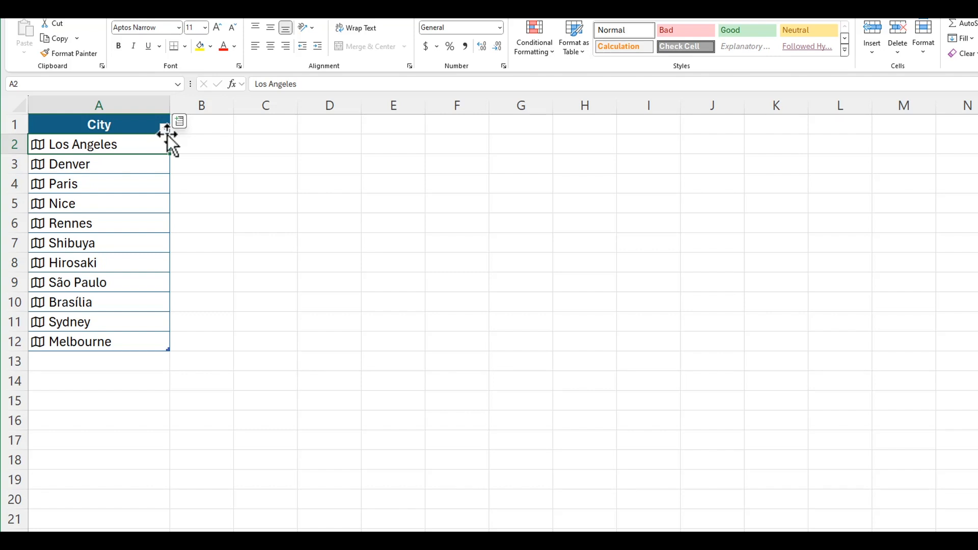
pyautogui.click(182, 122)
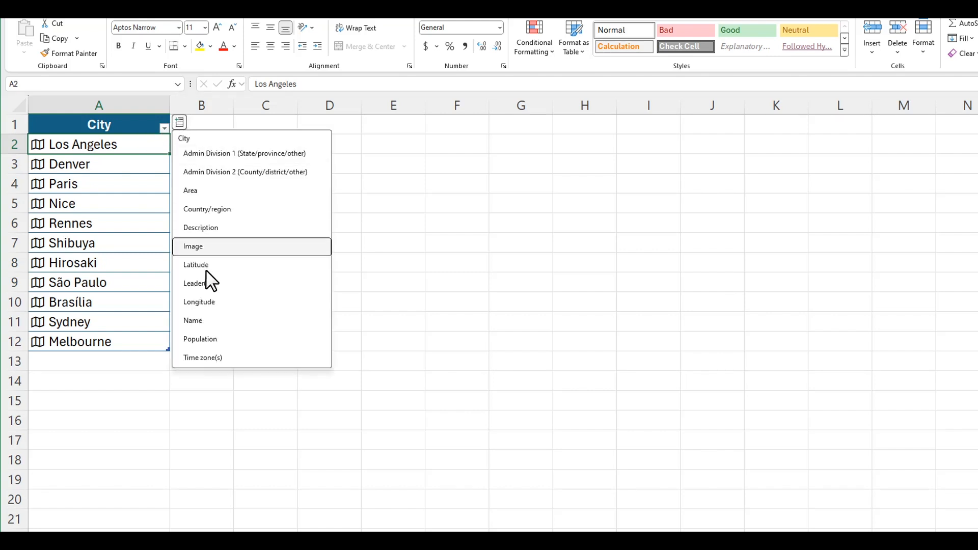
pyautogui.click(215, 337)
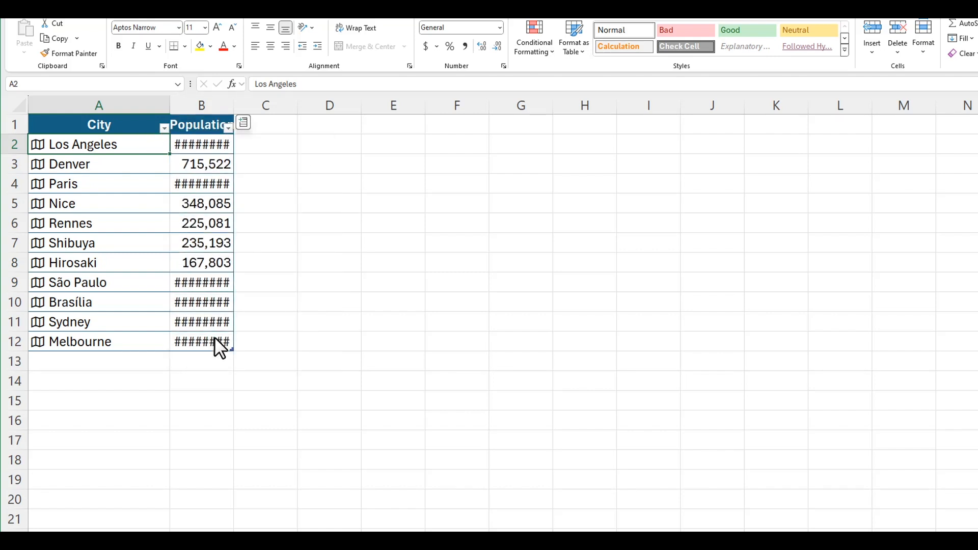
pyautogui.moveTo(233, 103); pyautogui.dragTo(250, 104)
pyautogui.click(265, 124)
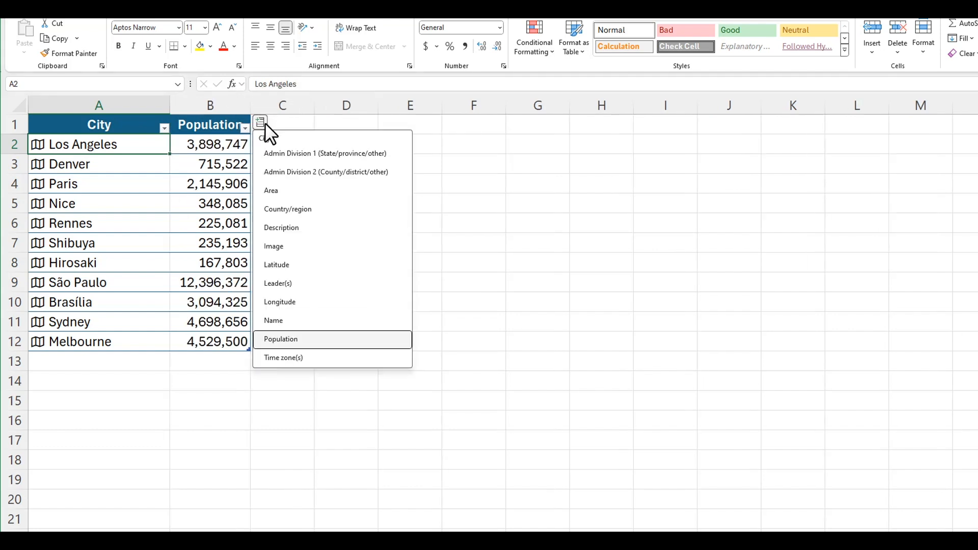
pyautogui.click(276, 194)
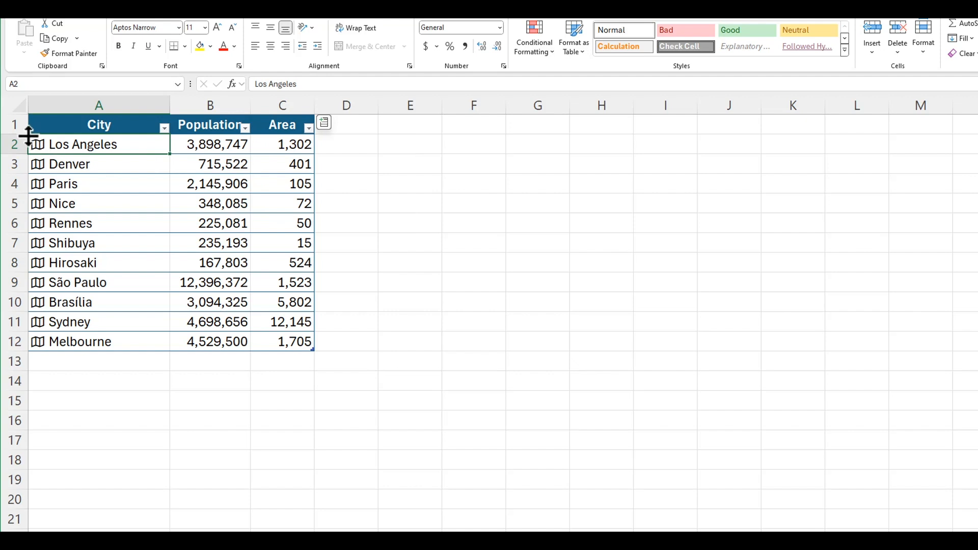
# Make header row 1 taller with wrapped text in B1:C1, and rename those headers to City Population and City Area
pyautogui.moveTo(24, 133); pyautogui.dragTo(26, 151)
pyautogui.moveTo(210, 136); pyautogui.dragTo(273, 141)
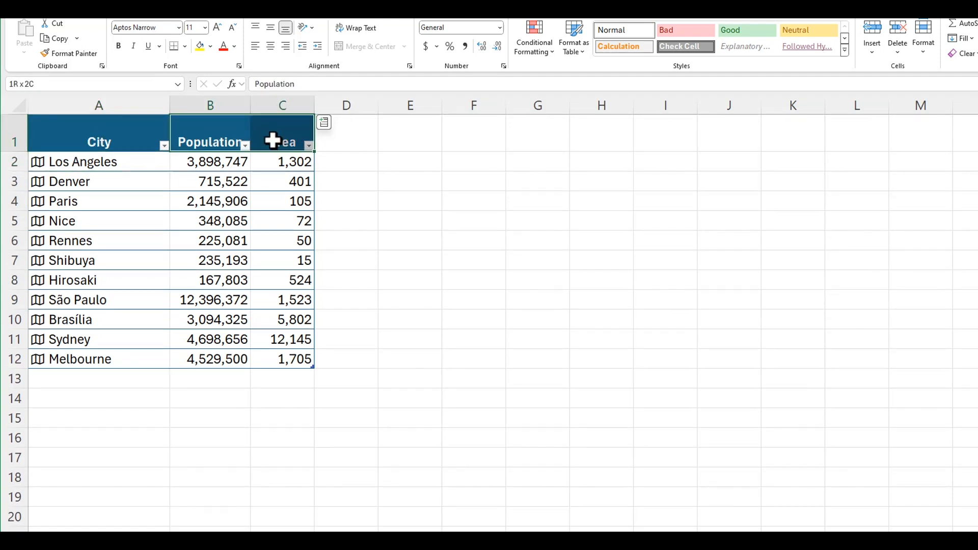
pyautogui.click(357, 27)
pyautogui.doubleClick(187, 129)
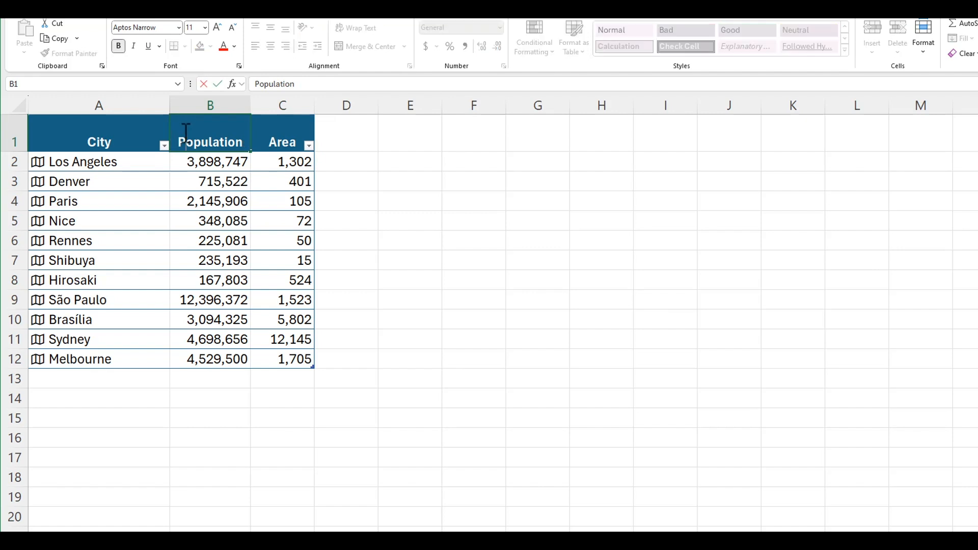
pyautogui.write('City')
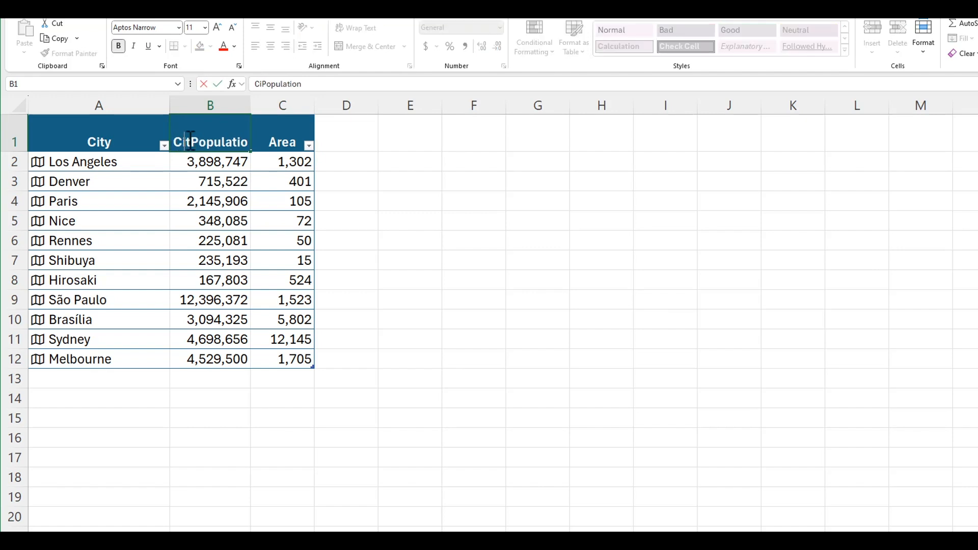
pyautogui.press('Tab')
pyautogui.write('Cit')
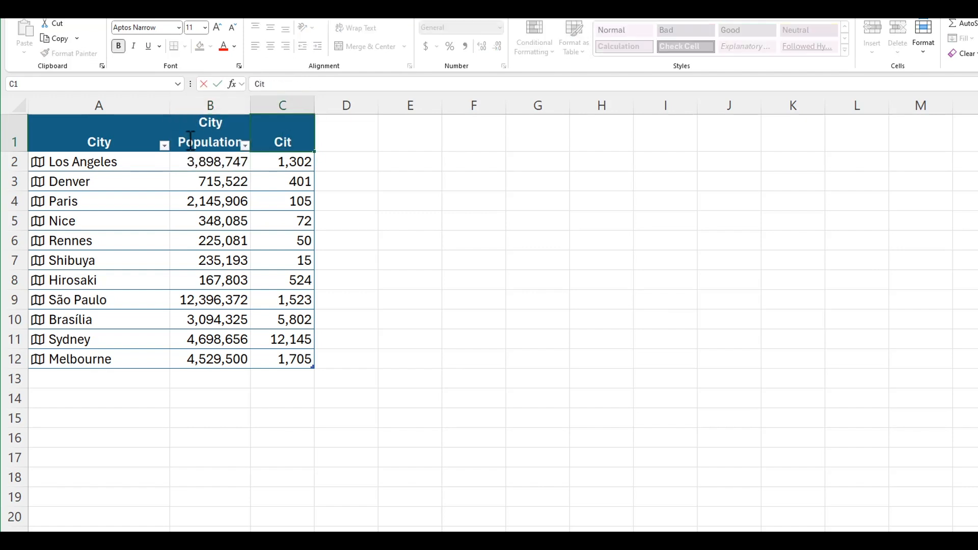
pyautogui.write('y Area')
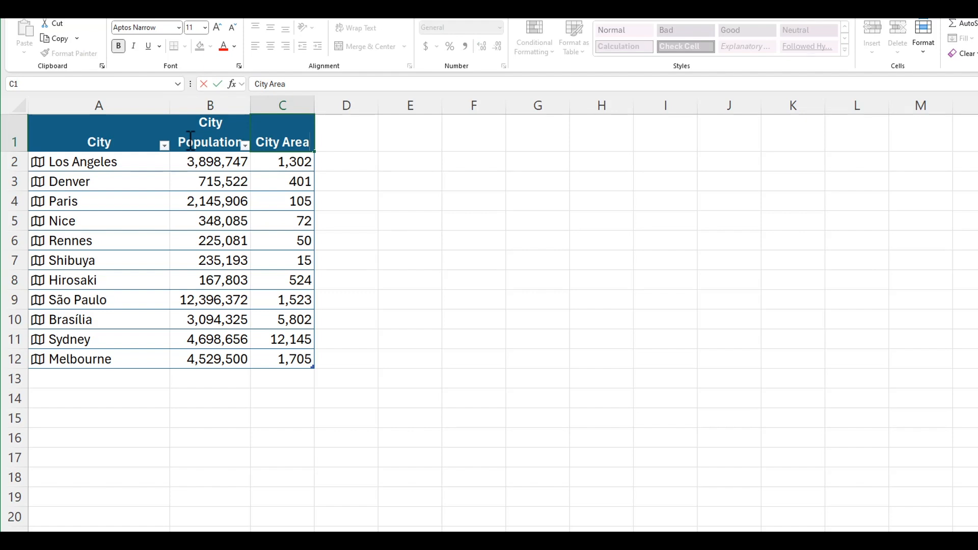
# Extract the Admin Division 1 (State/province/other) field from the Los Angeles data card into the table, and widen column D
pyautogui.click(43, 168)
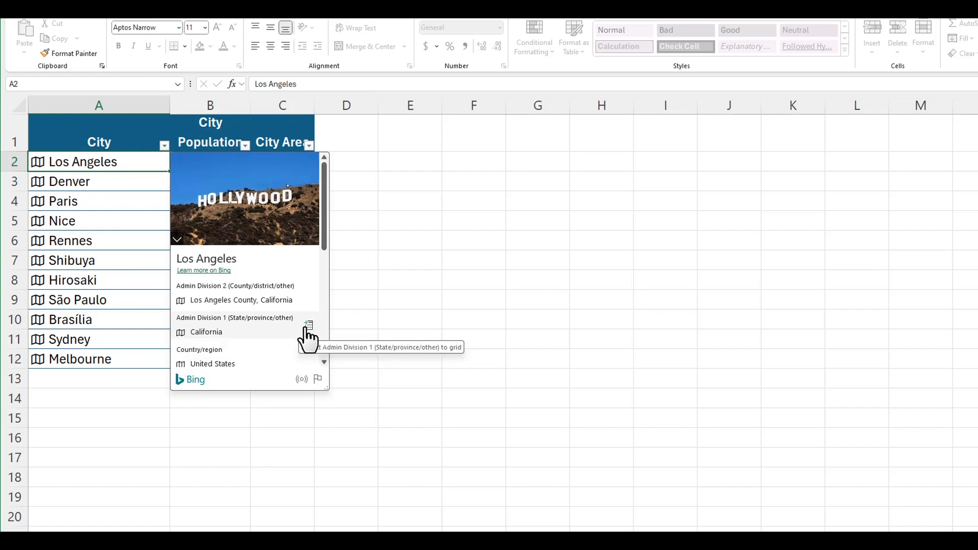
pyautogui.click(309, 326)
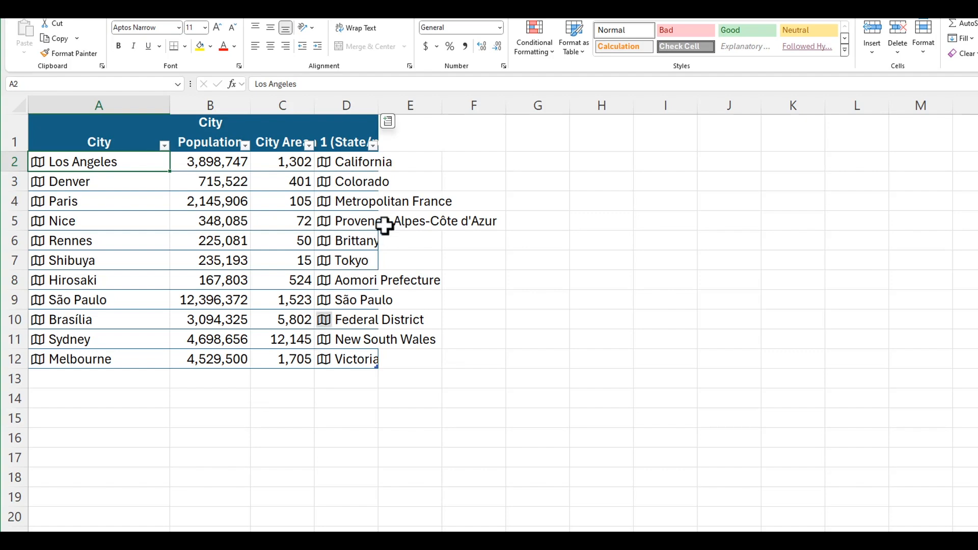
pyautogui.moveTo(379, 104); pyautogui.dragTo(513, 117)
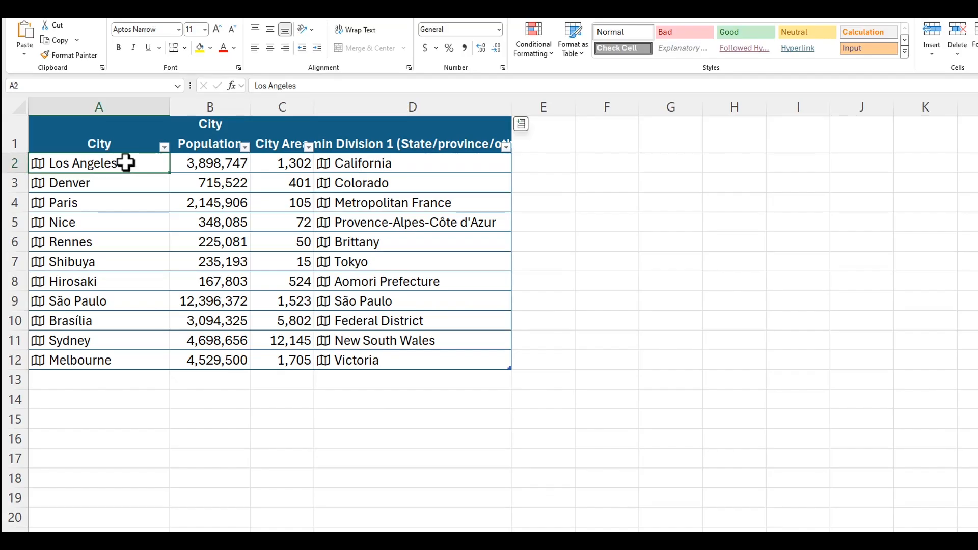
# Extract the Population and Area fields of the states and provinces in column D as new table columns, widening column E
pyautogui.click(363, 164)
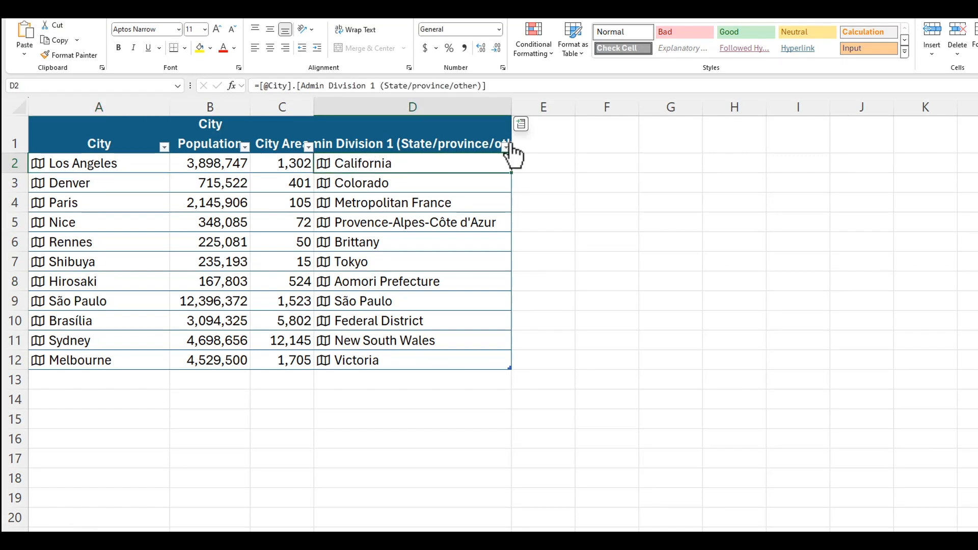
pyautogui.click(521, 125)
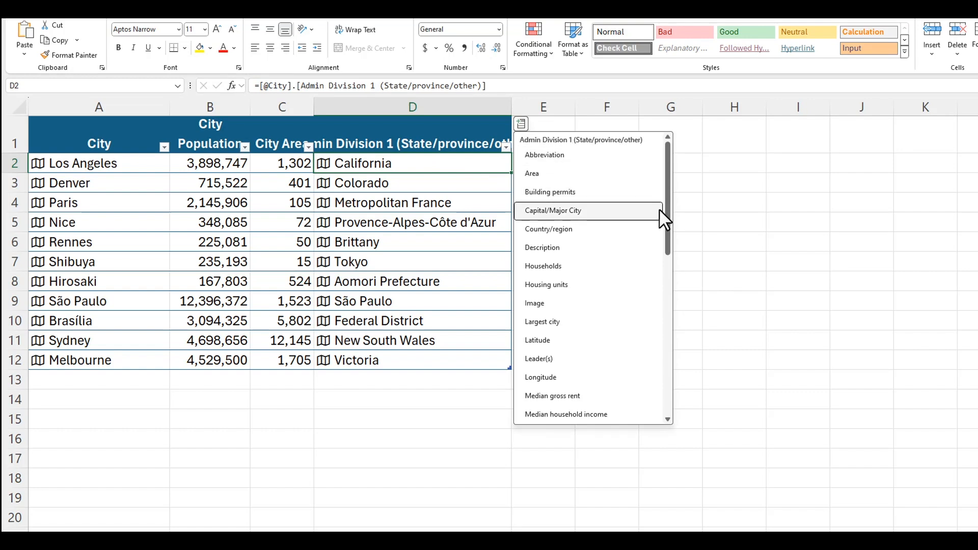
pyautogui.moveTo(668, 227); pyautogui.dragTo(667, 301)
pyautogui.click(618, 339)
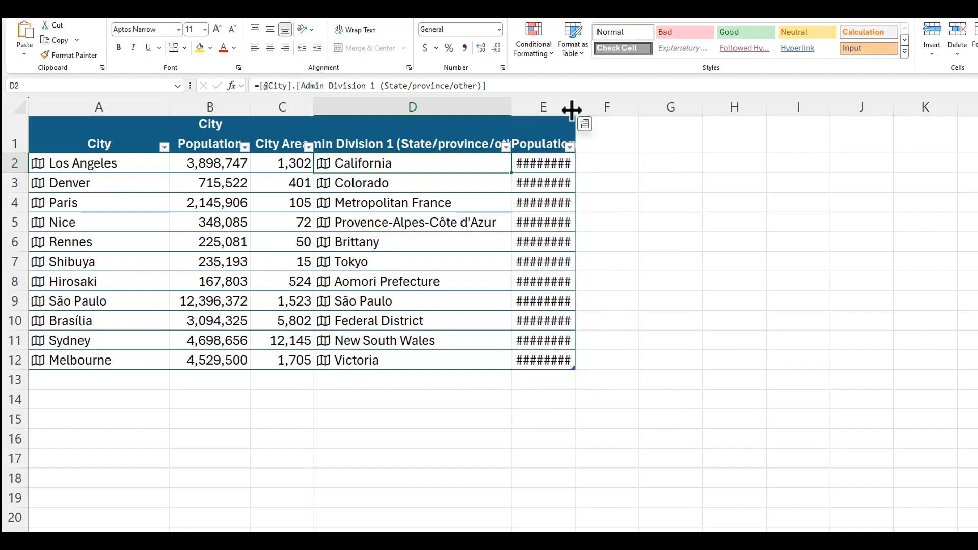
pyautogui.moveTo(575, 108); pyautogui.dragTo(592, 110)
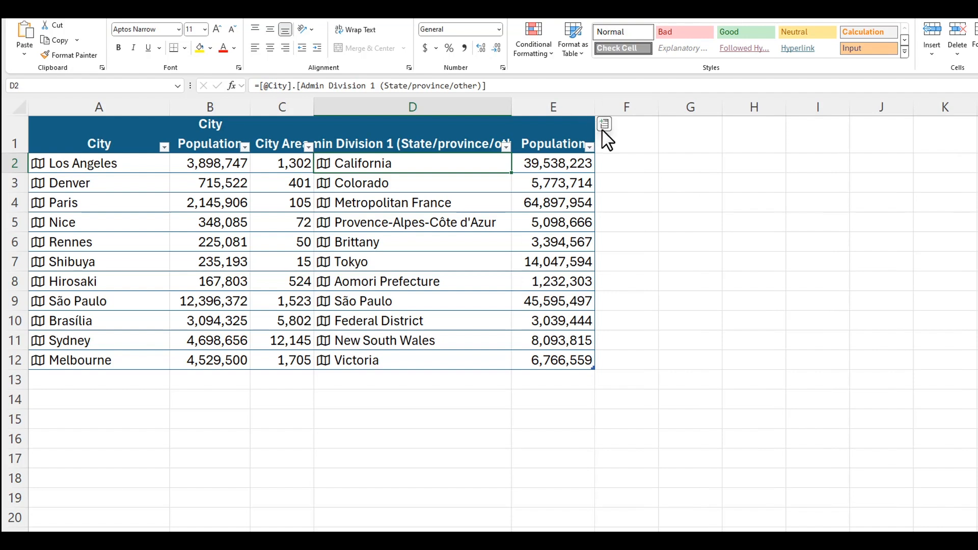
pyautogui.click(605, 126)
pyautogui.scroll(-3, 742, 196)
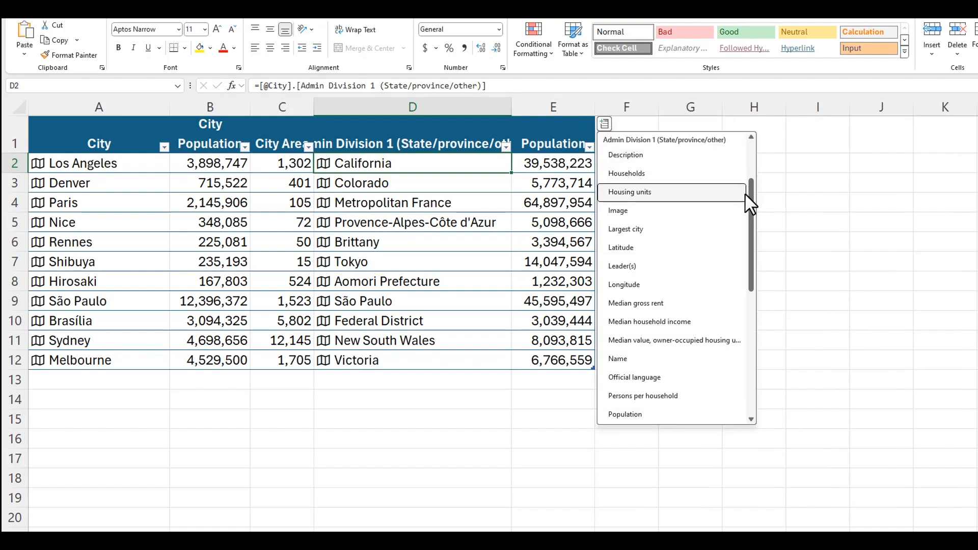
pyautogui.moveTo(752, 193); pyautogui.dragTo(753, 154)
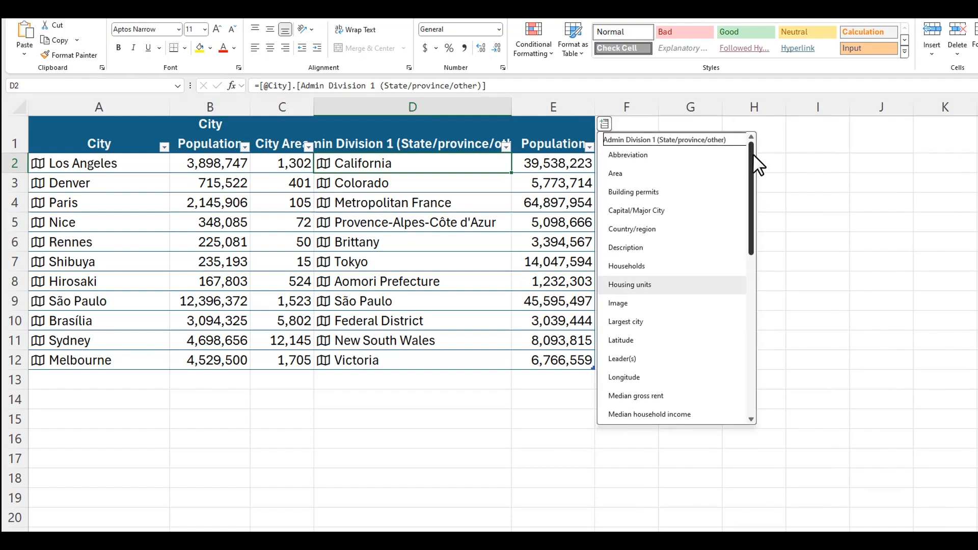
pyautogui.click(691, 174)
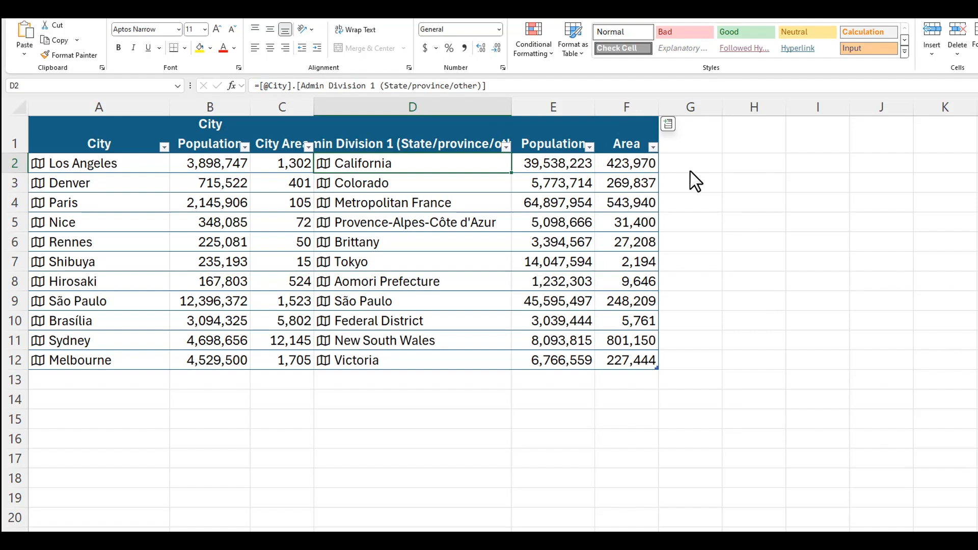
# Extract the Country/region field from the California data card as a new table column, and widen column G
pyautogui.click(332, 166)
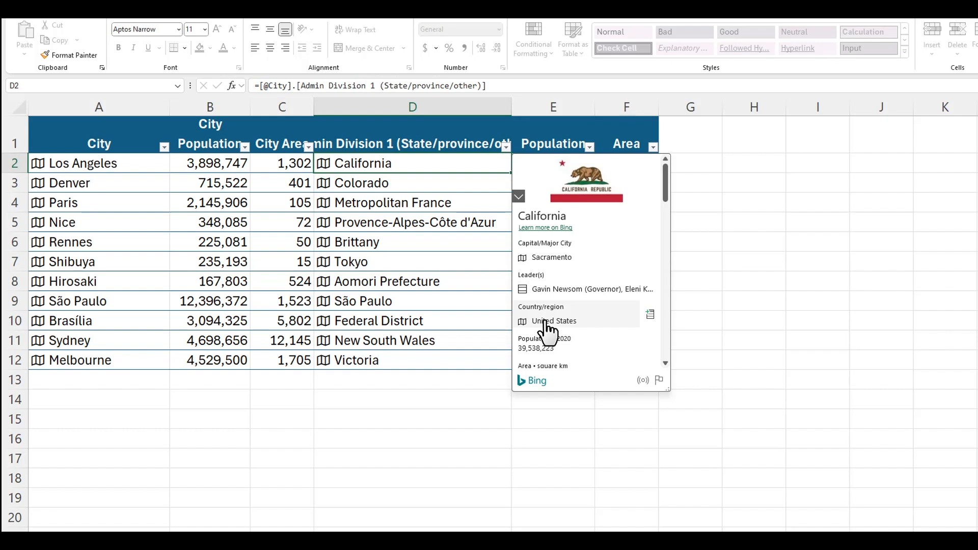
pyautogui.click(650, 316)
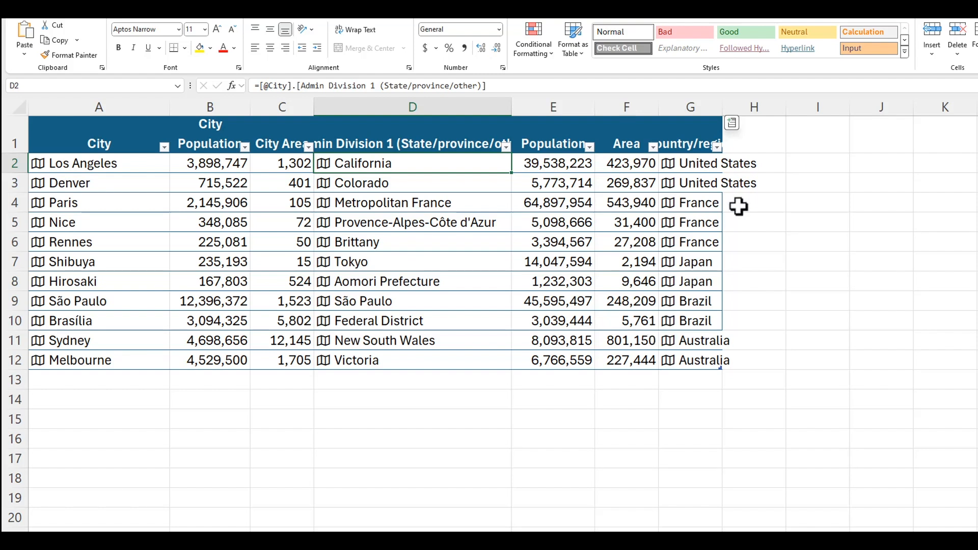
pyautogui.moveTo(724, 107); pyautogui.dragTo(773, 109)
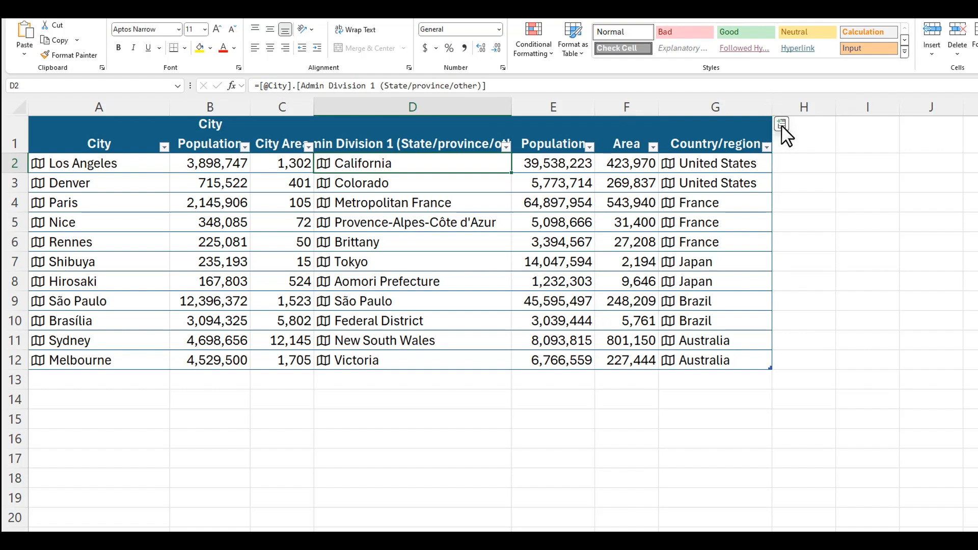
# Extract the Population field of the states and provinces in column D again as new table column H, and widen that column
pyautogui.click(782, 126)
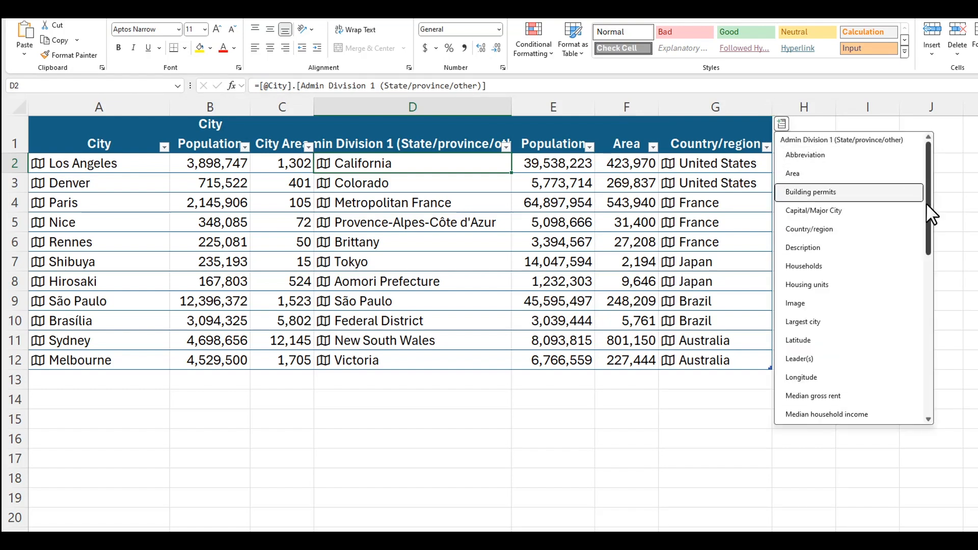
pyautogui.moveTo(927, 203); pyautogui.dragTo(928, 301)
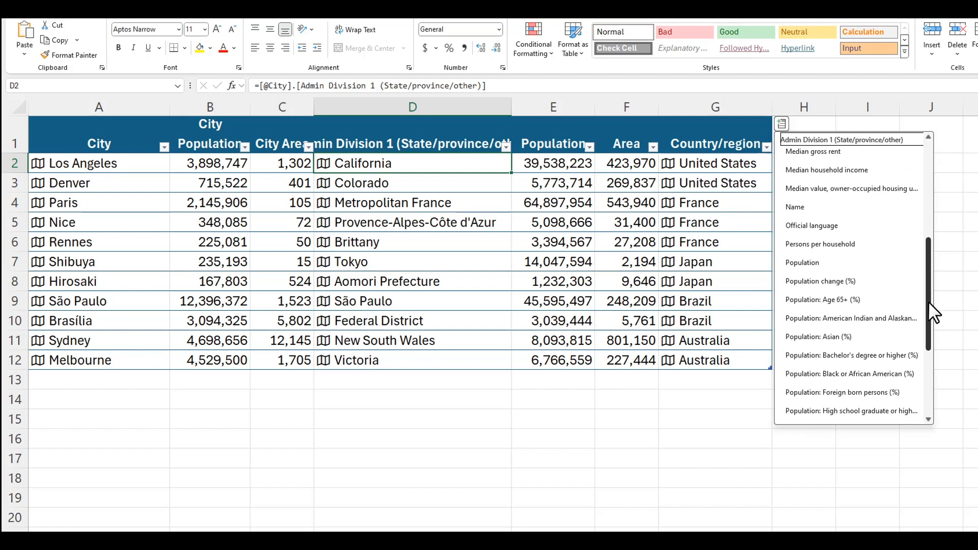
pyautogui.click(838, 265)
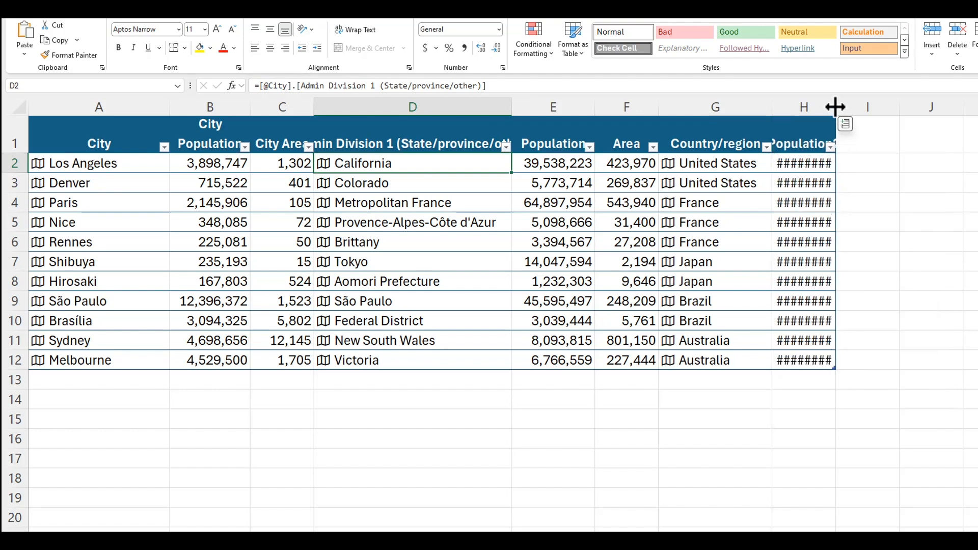
pyautogui.moveTo(836, 106); pyautogui.dragTo(874, 105)
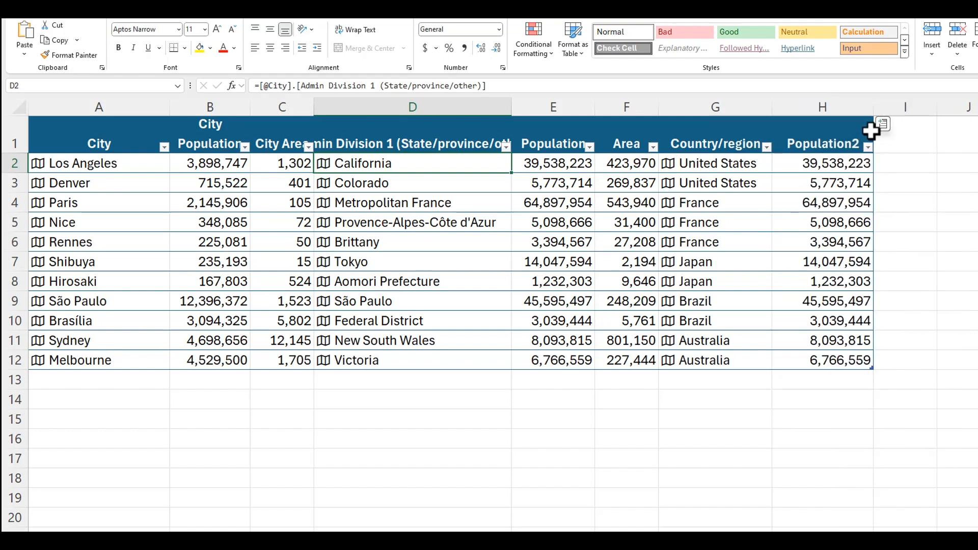
# Extract the Area field of the states and provinces in column D again as new table column I
pyautogui.click(883, 126)
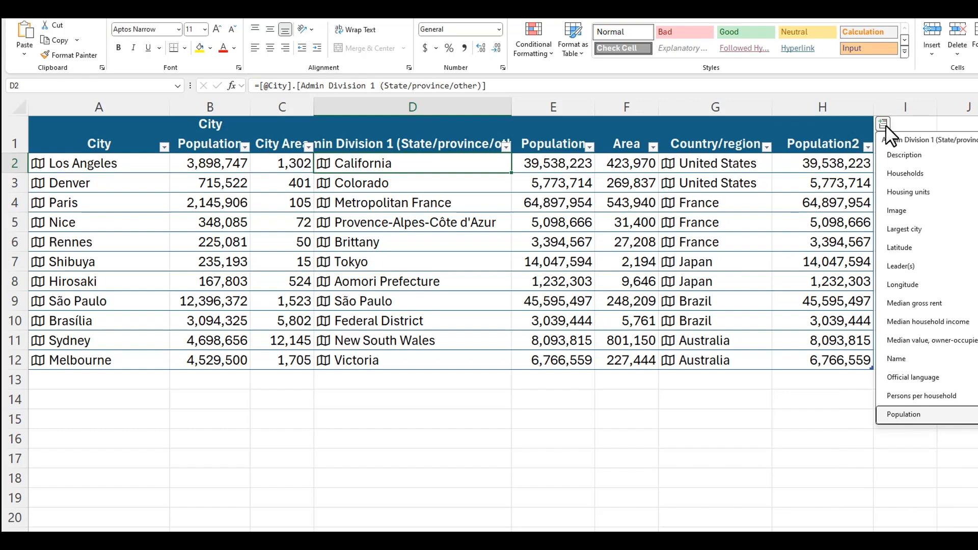
pyautogui.press('Down')
pyautogui.press('Down')
pyautogui.scroll(3, 940, 181)
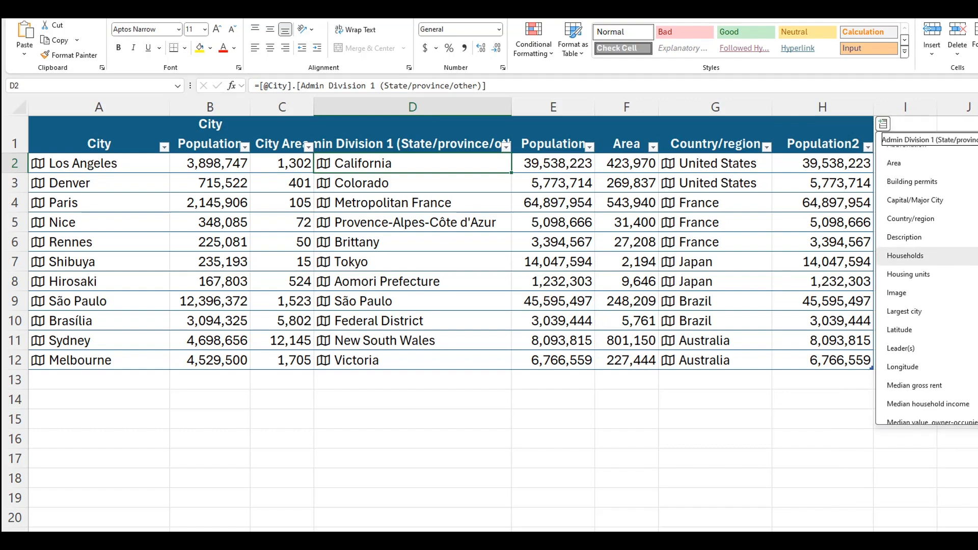
pyautogui.click(940, 174)
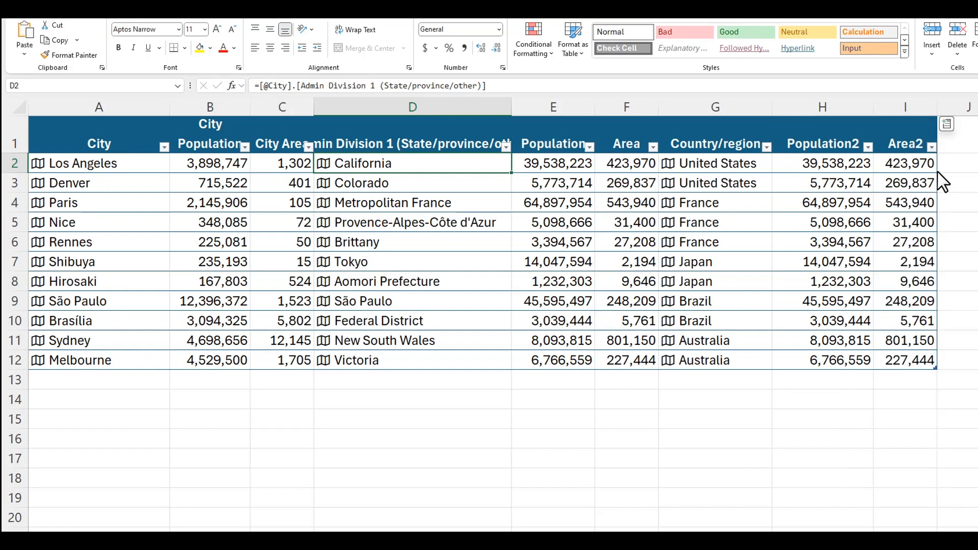
# Wrap the text in header cells H1:I1 and rename the header in H1 to Country Population
pyautogui.doubleClick(872, 143)
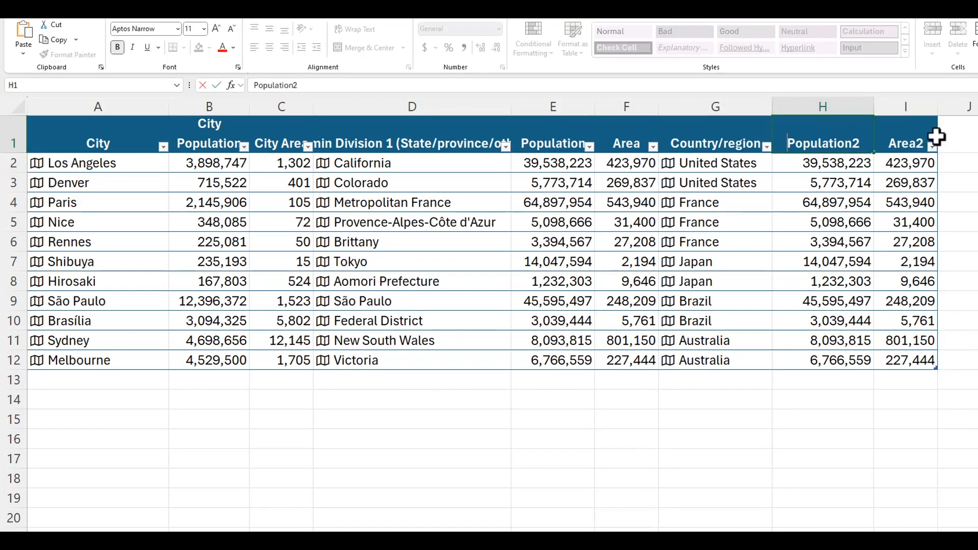
pyautogui.keyDown('ctrl'); pyautogui.click(912, 139); pyautogui.keyUp('ctrl')
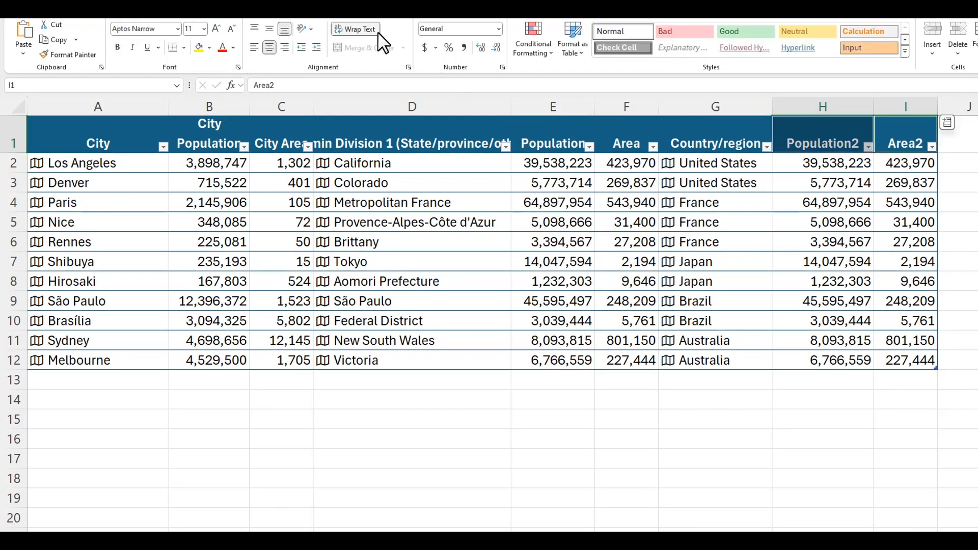
pyautogui.doubleClick(789, 145)
pyautogui.moveTo(789, 145); pyautogui.dragTo(868, 144)
pyautogui.write('Country')
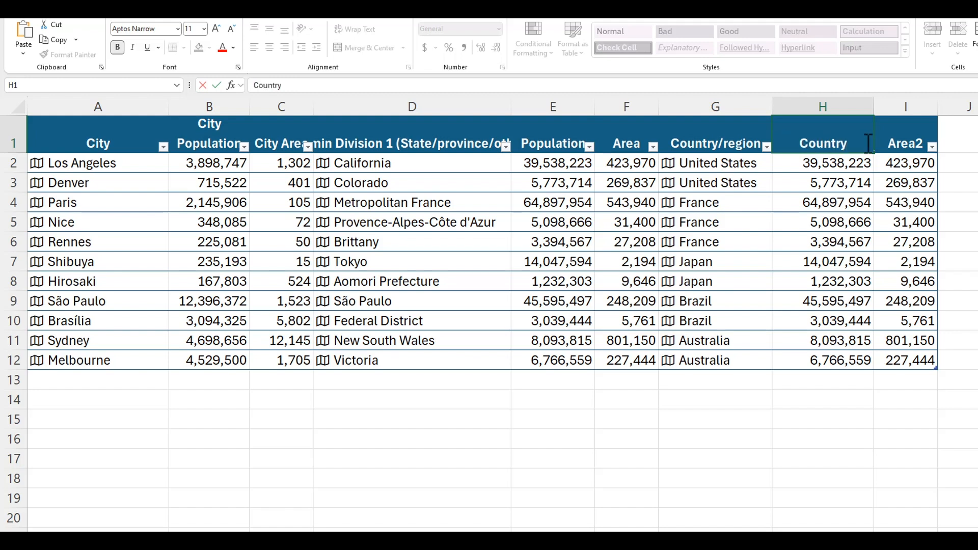
pyautogui.write(' Population')
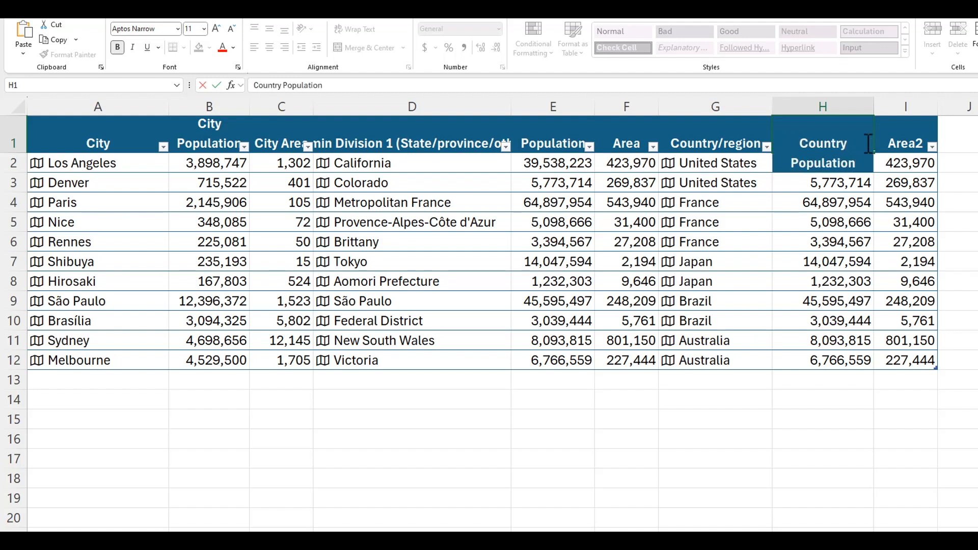
# Rename the header in I1 to Country Area
pyautogui.click(885, 138)
pyautogui.doubleClick(888, 144)
pyautogui.moveTo(889, 145); pyautogui.dragTo(931, 150)
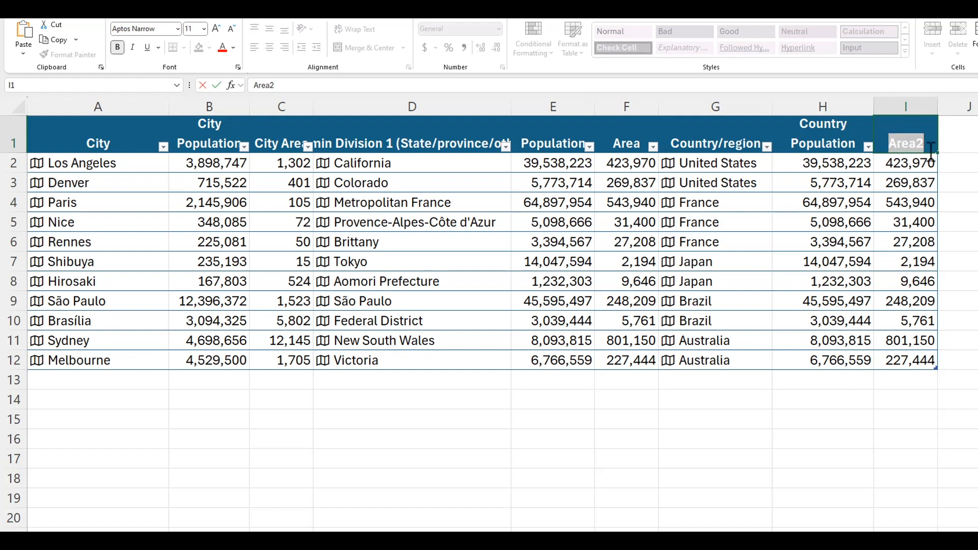
pyautogui.write('Country Area')
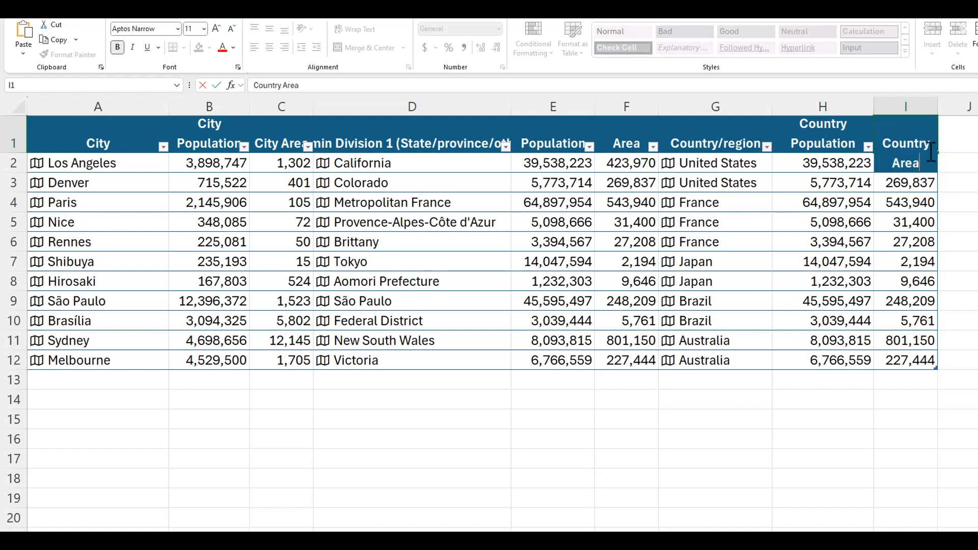
pyautogui.press('Return')
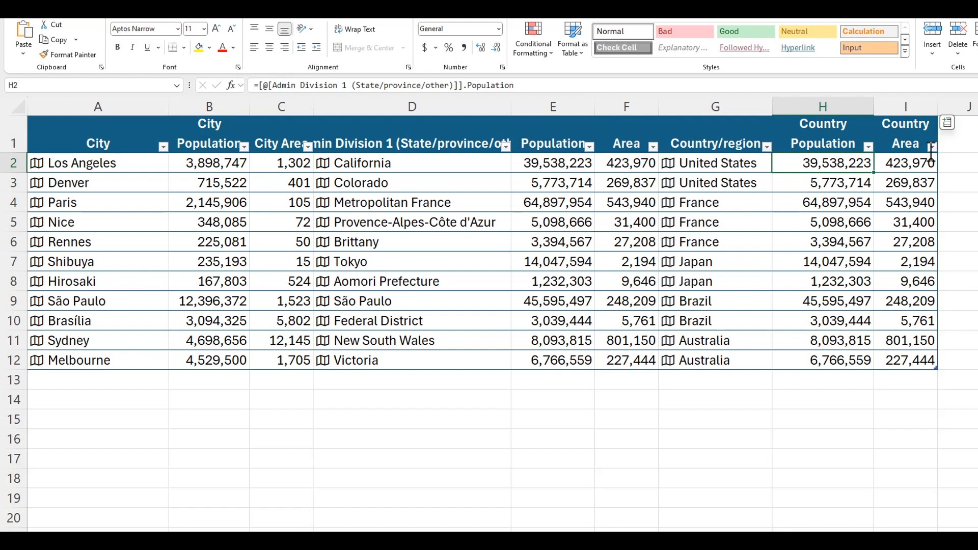